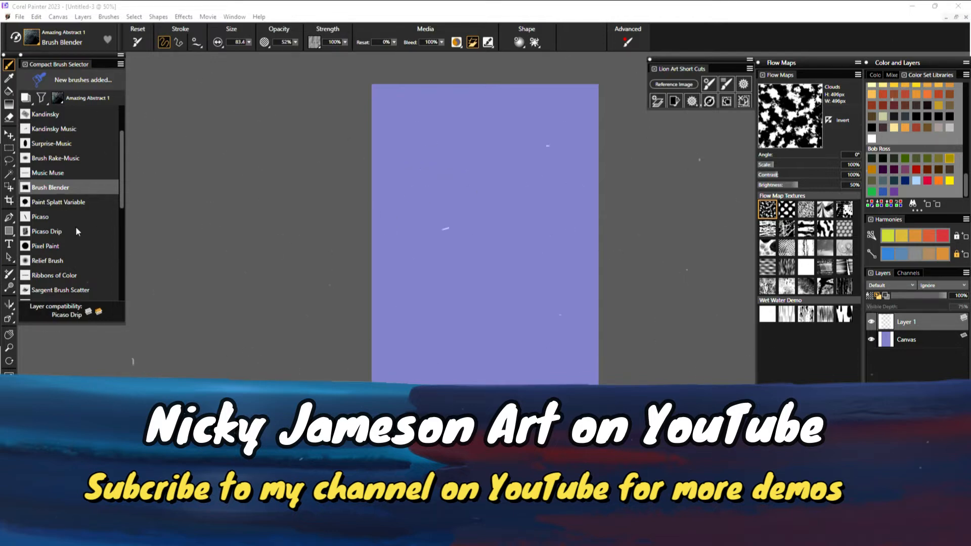
# Load the Kandinsky brush and paint translucent multicoloured dabs diagonally across the upper canvas
pyautogui.click(394, 115)
pyautogui.moveTo(404, 200); pyautogui.dragTo(429, 190)
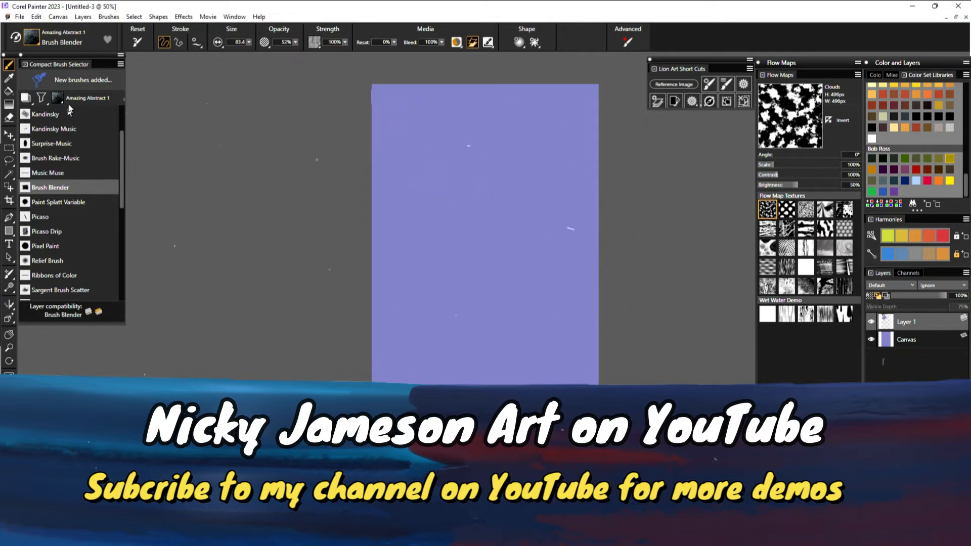
pyautogui.click(45, 114)
pyautogui.moveTo(401, 130)
pyautogui.mouseDown()
pyautogui.moveTo(461, 114)
pyautogui.moveTo(509, 191)
pyautogui.moveTo(472, 256)
pyautogui.moveTo(503, 162)
pyautogui.moveTo(544, 141)
pyautogui.moveTo(556, 114)
pyautogui.moveTo(481, 98)
pyautogui.moveTo(441, 130)
pyautogui.moveTo(430, 198)
pyautogui.moveTo(383, 257)
pyautogui.moveTo(499, 368)
pyautogui.mouseUp()
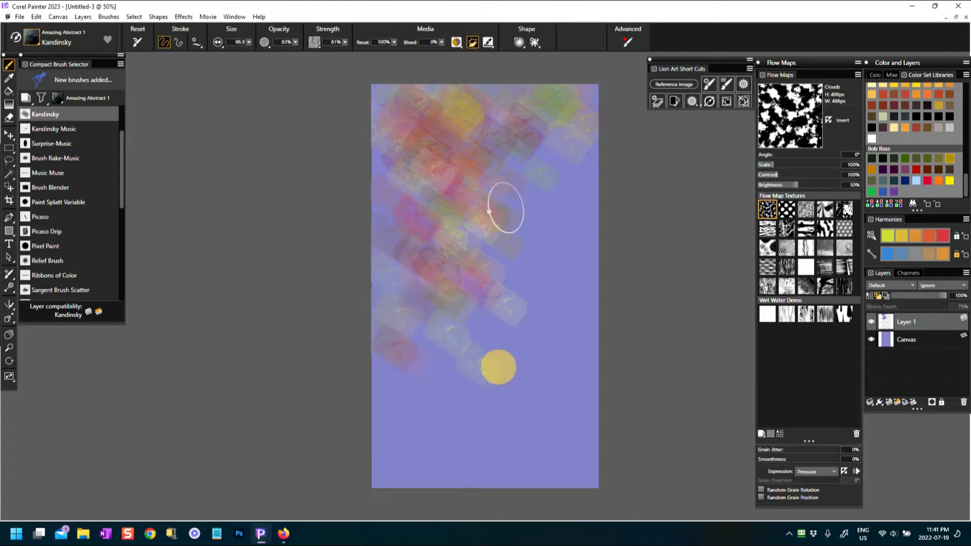
# Extend the Kandinsky dabs over the left, middle, lower-right and right areas until the canvas is covered
pyautogui.moveTo(445, 243)
pyautogui.mouseDown()
pyautogui.moveTo(532, 281)
pyautogui.moveTo(546, 203)
pyautogui.moveTo(572, 217)
pyautogui.moveTo(575, 118)
pyautogui.moveTo(488, 118)
pyautogui.moveTo(356, 84)
pyautogui.moveTo(430, 216)
pyautogui.moveTo(387, 257)
pyautogui.moveTo(442, 373)
pyautogui.moveTo(372, 397)
pyautogui.mouseUp()
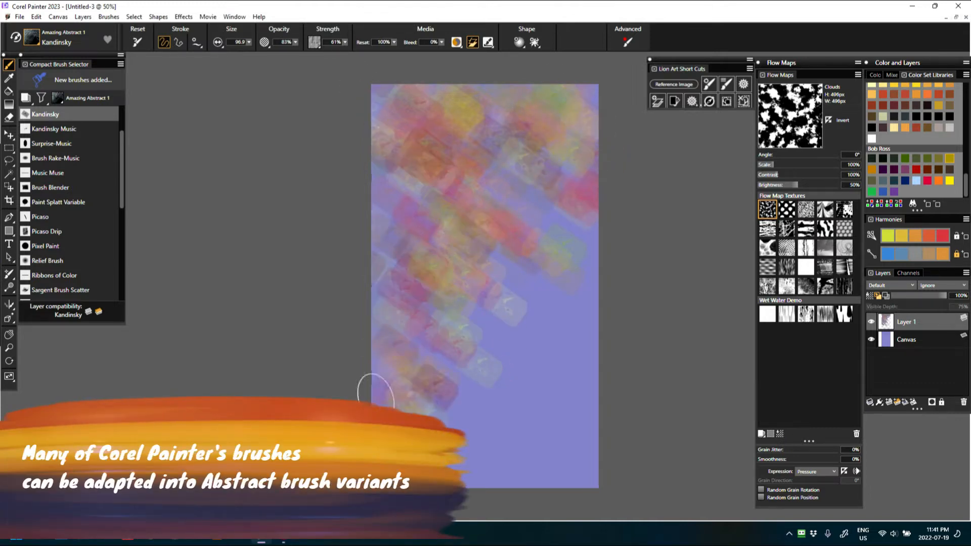
pyautogui.moveTo(481, 228)
pyautogui.mouseDown()
pyautogui.moveTo(552, 321)
pyautogui.moveTo(516, 271)
pyautogui.moveTo(556, 227)
pyautogui.moveTo(596, 291)
pyautogui.moveTo(481, 289)
pyautogui.moveTo(471, 316)
pyautogui.moveTo(515, 477)
pyautogui.moveTo(465, 393)
pyautogui.moveTo(477, 420)
pyautogui.mouseUp()
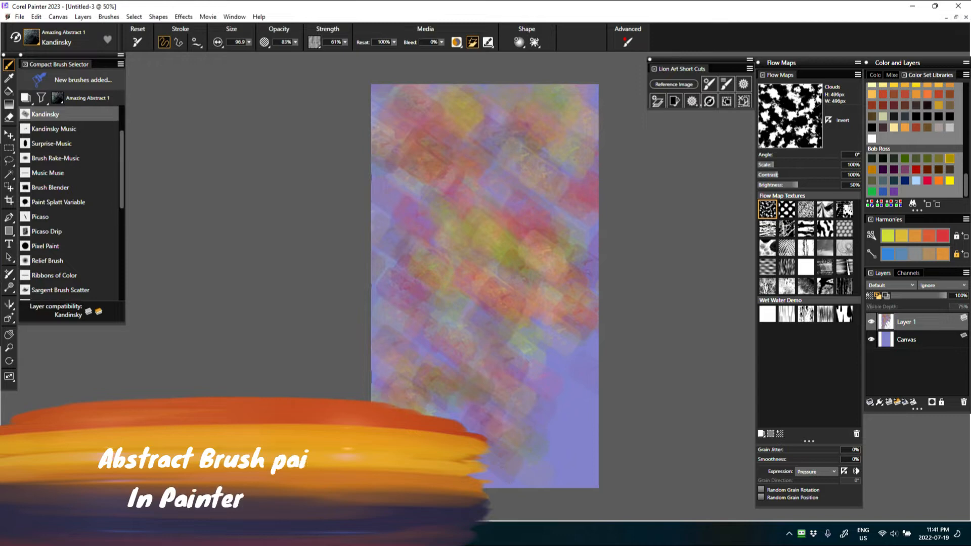
pyautogui.moveTo(544, 470)
pyautogui.mouseDown()
pyautogui.moveTo(516, 467)
pyautogui.moveTo(571, 369)
pyautogui.moveTo(569, 497)
pyautogui.moveTo(507, 341)
pyautogui.mouseUp()
pyautogui.moveTo(482, 229)
pyautogui.mouseDown()
pyautogui.moveTo(385, 202)
pyautogui.moveTo(384, 109)
pyautogui.moveTo(457, 98)
pyautogui.moveTo(367, 311)
pyautogui.mouseUp()
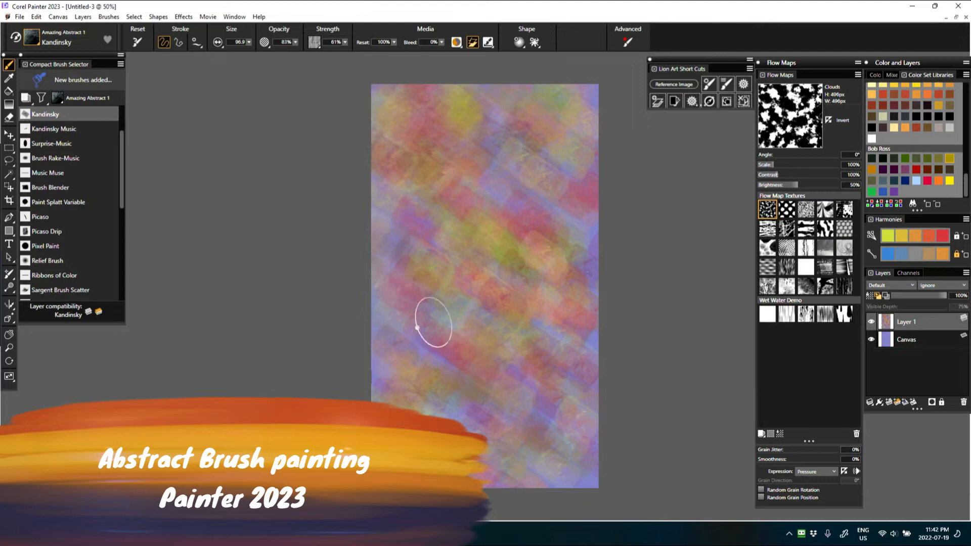
pyautogui.moveTo(561, 152)
pyautogui.mouseDown()
pyautogui.moveTo(591, 362)
pyautogui.moveTo(585, 233)
pyautogui.mouseUp()
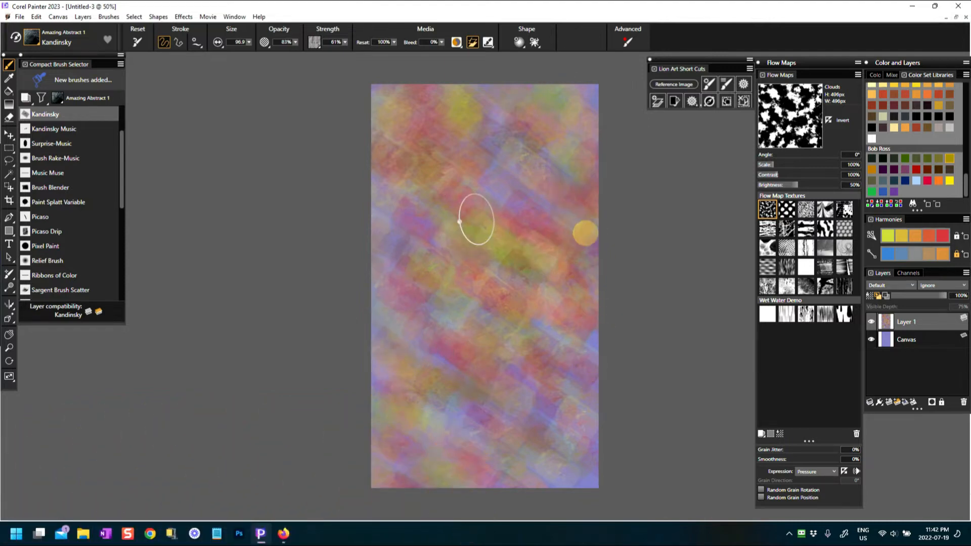
pyautogui.moveTo(118, 192); pyautogui.dragTo(124, 208)
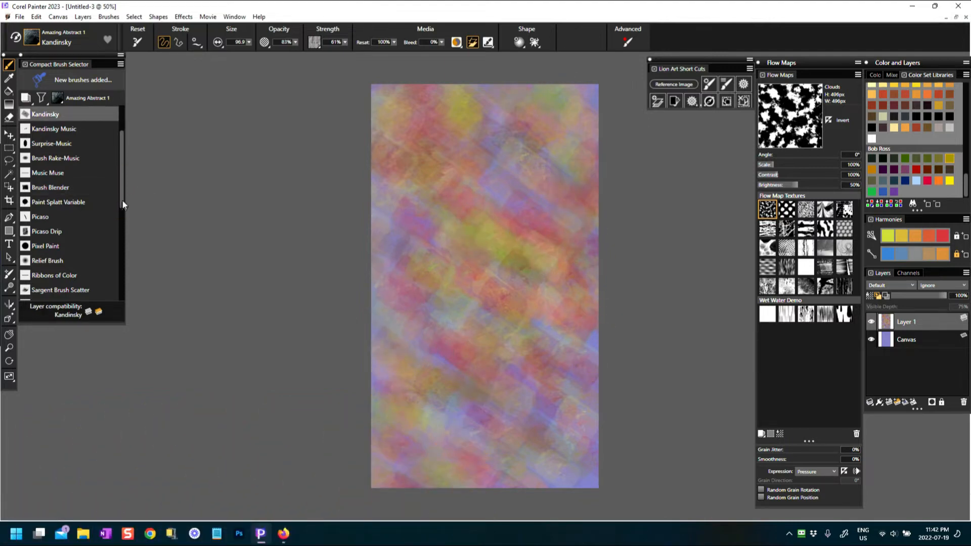
pyautogui.click(60, 128)
# Paint long orange S-shaped Kandinsky Music swirls down the canvas from the top
pyautogui.moveTo(412, 141)
pyautogui.mouseDown()
pyautogui.moveTo(483, 153)
pyautogui.moveTo(490, 263)
pyautogui.mouseUp()
pyautogui.moveTo(516, 204)
pyautogui.mouseDown()
pyautogui.moveTo(439, 320)
pyautogui.moveTo(561, 346)
pyautogui.moveTo(435, 416)
pyautogui.moveTo(501, 431)
pyautogui.mouseUp()
pyautogui.moveTo(542, 103)
pyautogui.mouseDown()
pyautogui.moveTo(499, 124)
pyautogui.moveTo(576, 175)
pyautogui.moveTo(506, 264)
pyautogui.mouseUp()
pyautogui.moveTo(399, 153)
pyautogui.mouseDown()
pyautogui.moveTo(414, 281)
pyautogui.moveTo(430, 346)
pyautogui.moveTo(424, 447)
pyautogui.moveTo(529, 426)
pyautogui.moveTo(457, 465)
pyautogui.mouseUp()
pyautogui.moveTo(556, 127)
pyautogui.mouseDown()
pyautogui.moveTo(500, 157)
pyautogui.moveTo(481, 253)
pyautogui.mouseUp()
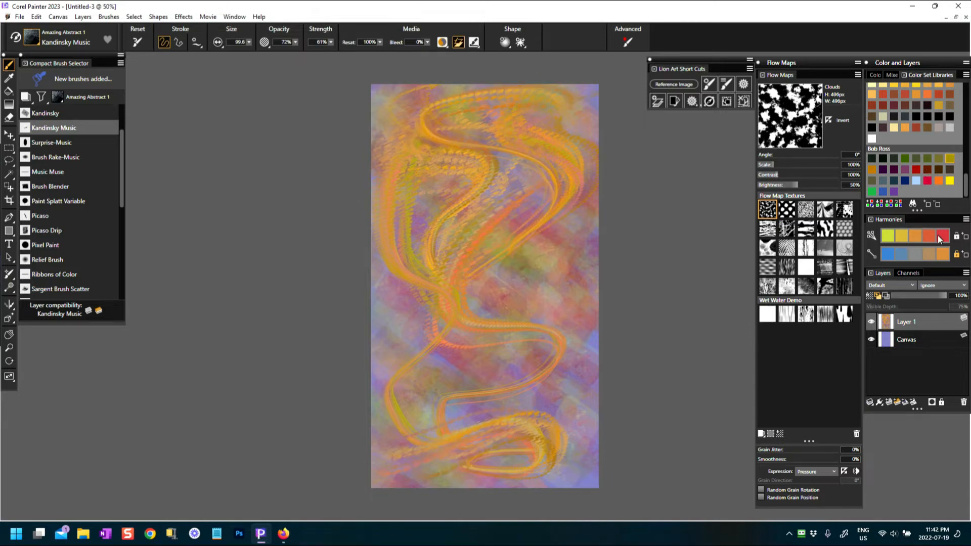
# Add red looping S-curves down the middle, across the bottom and along both sides
pyautogui.moveTo(484, 174)
pyautogui.mouseDown()
pyautogui.moveTo(536, 234)
pyautogui.moveTo(511, 344)
pyautogui.mouseUp()
pyautogui.moveTo(377, 422)
pyautogui.mouseDown()
pyautogui.moveTo(453, 453)
pyautogui.moveTo(489, 449)
pyautogui.mouseUp()
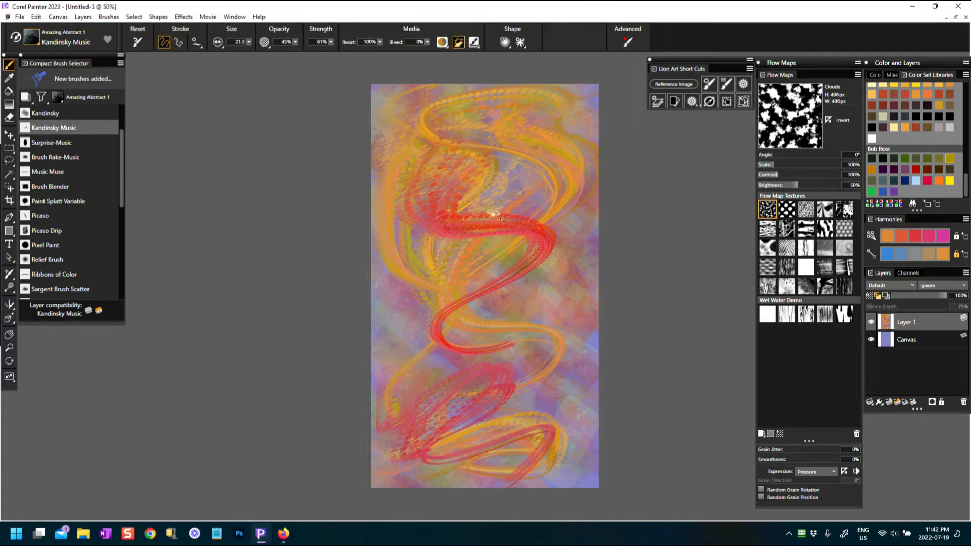
pyautogui.moveTo(483, 461); pyautogui.dragTo(486, 459)
pyautogui.moveTo(478, 88)
pyautogui.mouseDown()
pyautogui.moveTo(397, 99)
pyautogui.moveTo(455, 166)
pyautogui.moveTo(434, 363)
pyautogui.moveTo(396, 445)
pyautogui.mouseUp()
pyautogui.moveTo(556, 310)
pyautogui.mouseDown()
pyautogui.moveTo(542, 462)
pyautogui.moveTo(501, 463)
pyautogui.mouseUp()
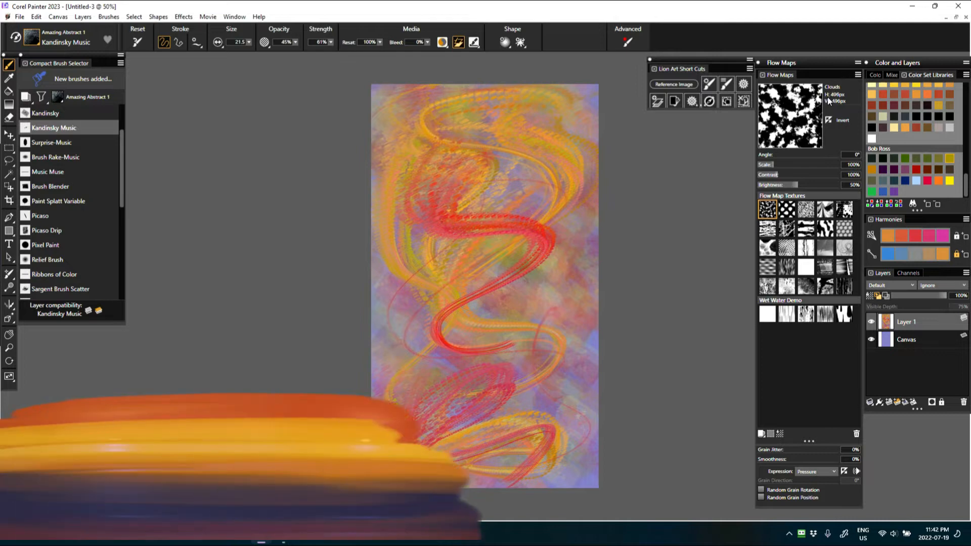
pyautogui.moveTo(527, 139)
pyautogui.mouseDown()
pyautogui.moveTo(467, 211)
pyautogui.moveTo(533, 212)
pyautogui.mouseUp()
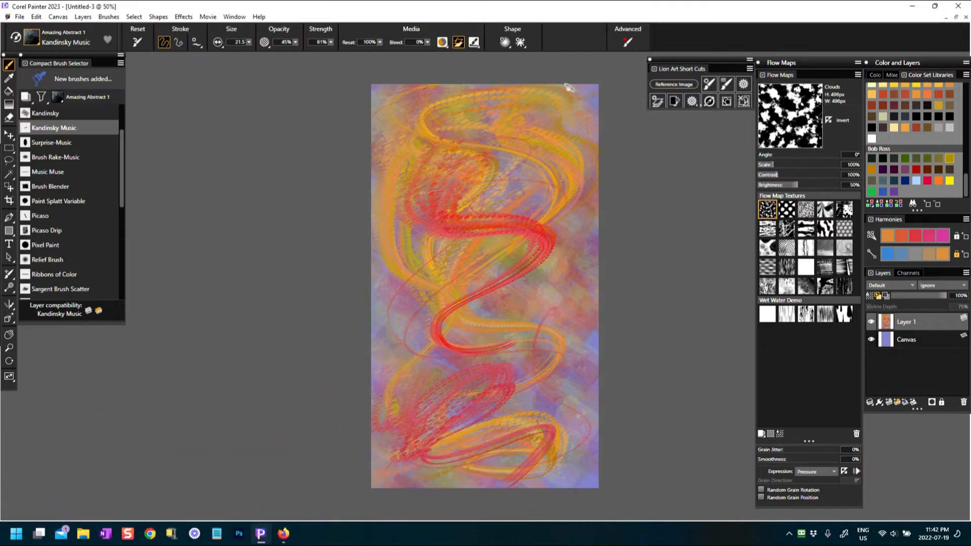
# Hide the Papers panel, float the Flow Maps panel, and select the Window Frost flow map
pyautogui.click(235, 17)
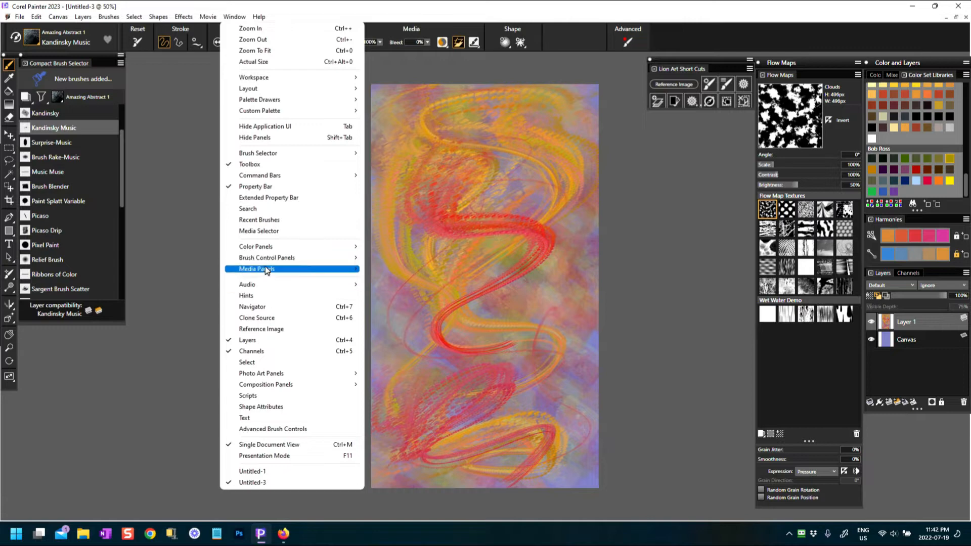
pyautogui.moveTo(266, 270)
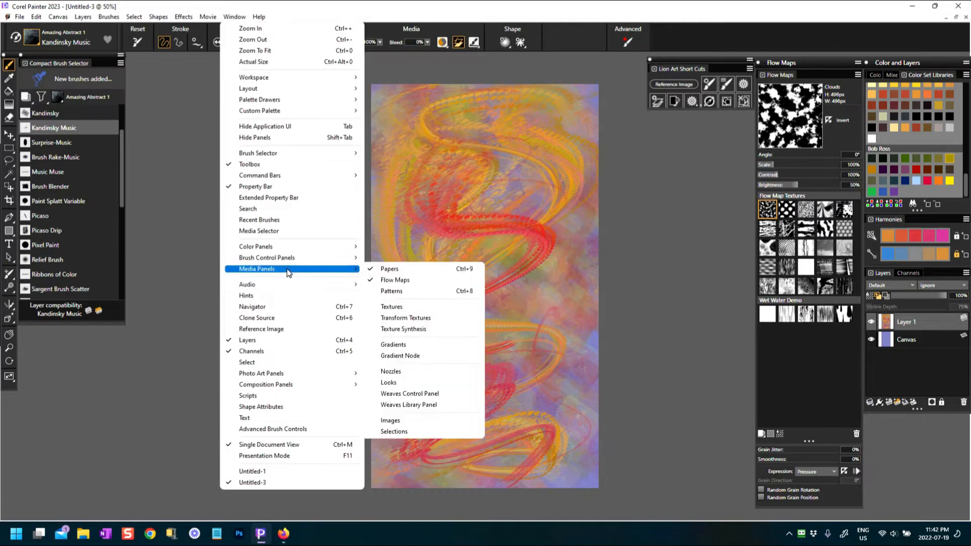
pyautogui.click(390, 272)
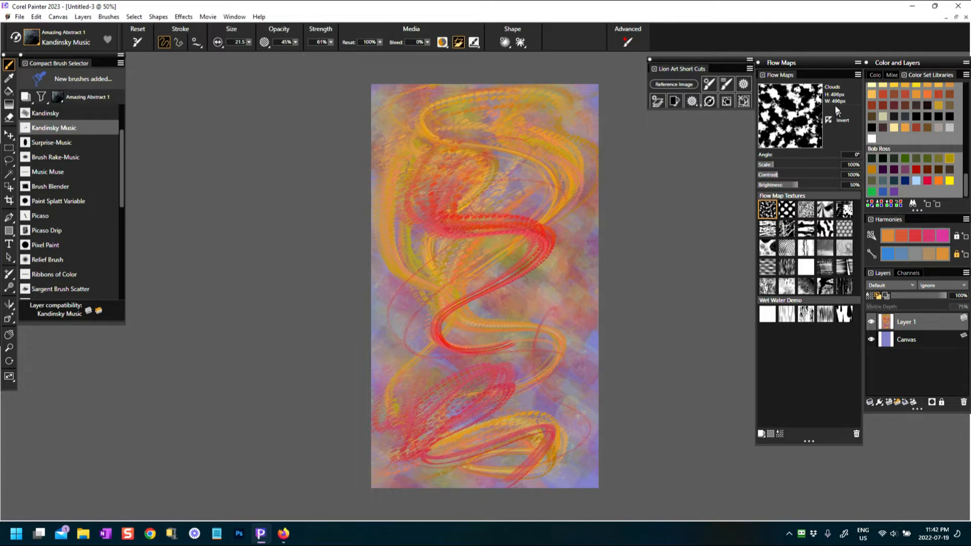
pyautogui.moveTo(808, 66)
pyautogui.mouseDown()
pyautogui.moveTo(817, 89)
pyautogui.moveTo(779, 189)
pyautogui.moveTo(705, 163)
pyautogui.moveTo(692, 175)
pyautogui.moveTo(769, 147)
pyautogui.moveTo(809, 71)
pyautogui.moveTo(794, 61)
pyautogui.mouseUp()
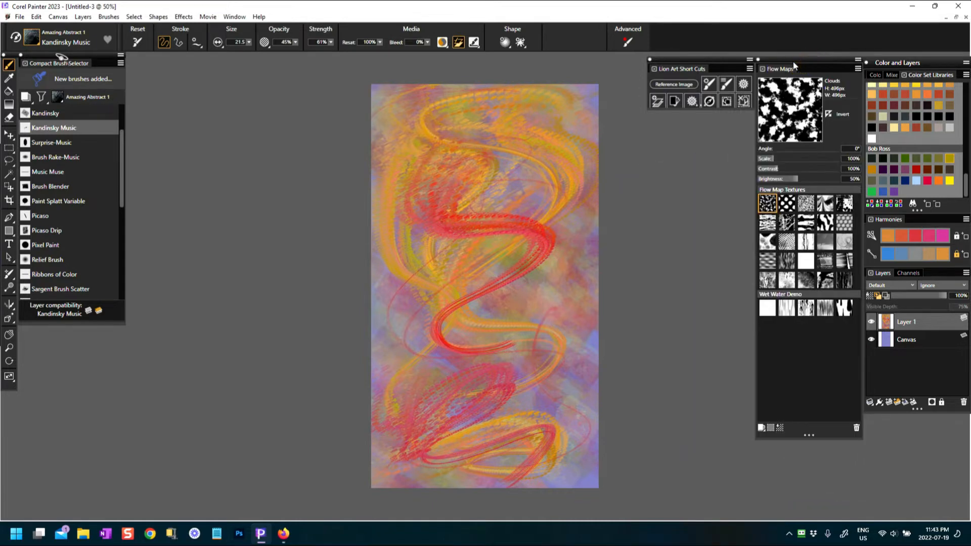
pyautogui.click(788, 223)
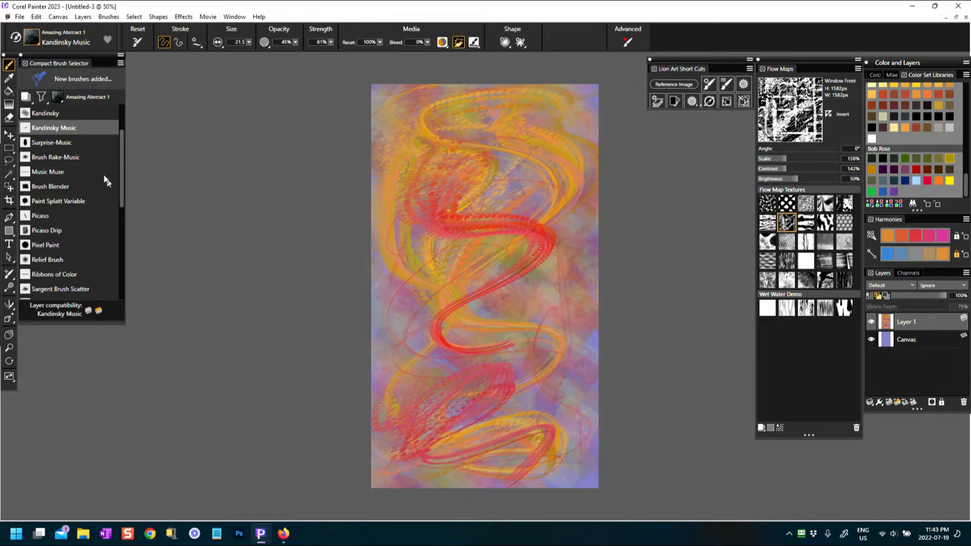
# With Surprise-Music, paint one red stroke, then blue curves across the upper canvas
pyautogui.click(66, 143)
pyautogui.moveTo(468, 169); pyautogui.dragTo(402, 268)
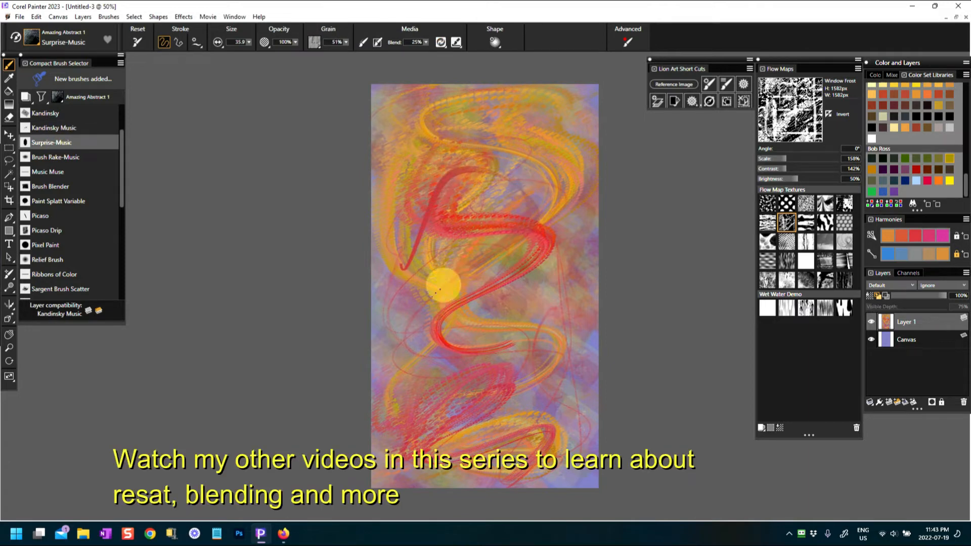
pyautogui.click(889, 255)
pyautogui.moveTo(392, 127); pyautogui.dragTo(479, 136)
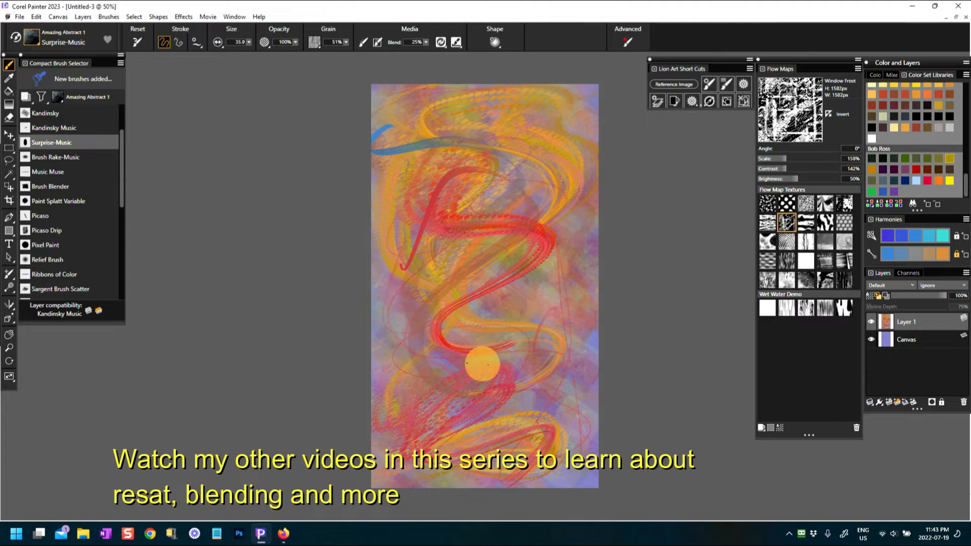
pyautogui.moveTo(431, 193); pyautogui.dragTo(521, 191)
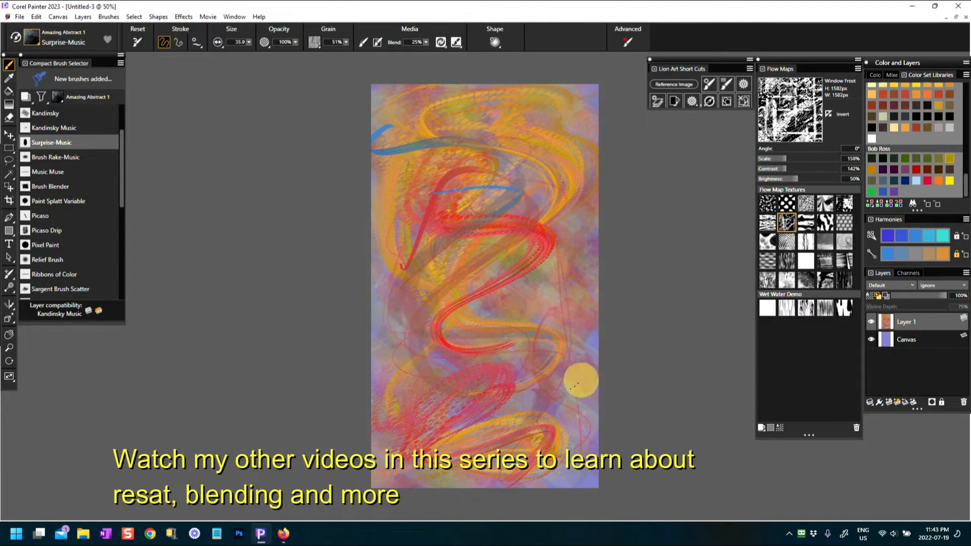
# Add more blue ribbon arcs across the top, right-middle and down through the canvas
pyautogui.moveTo(382, 112)
pyautogui.mouseDown()
pyautogui.moveTo(481, 91)
pyautogui.moveTo(516, 119)
pyautogui.mouseUp()
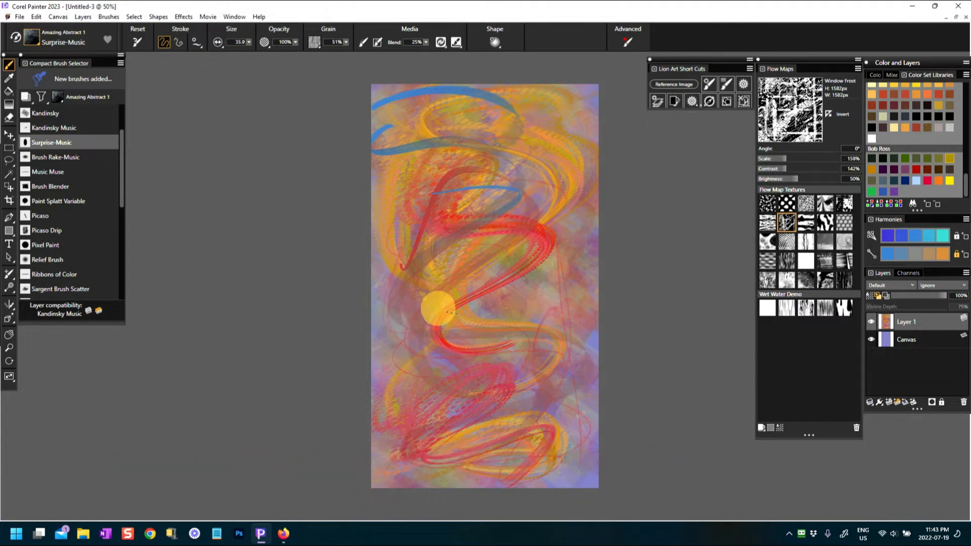
pyautogui.moveTo(577, 277); pyautogui.dragTo(488, 324)
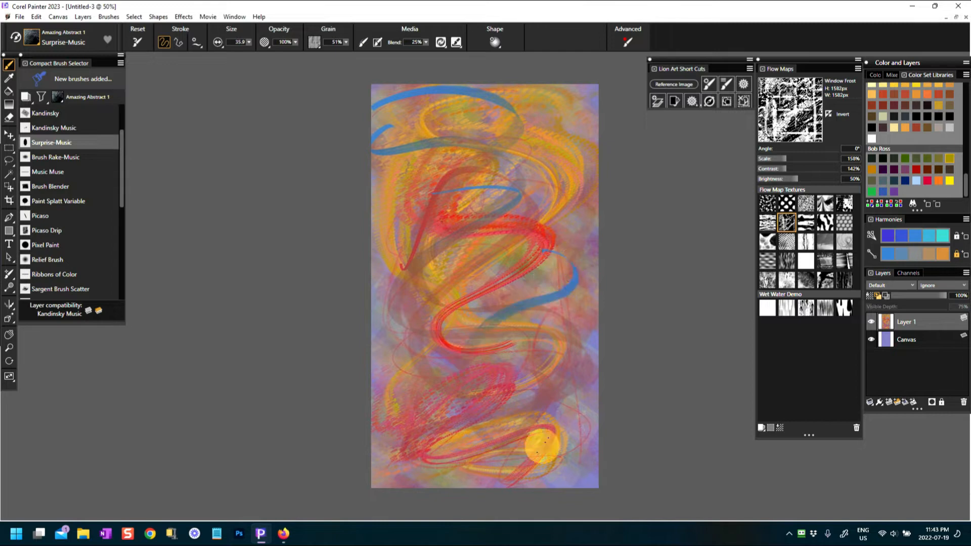
pyautogui.scroll(5, 528, 332)
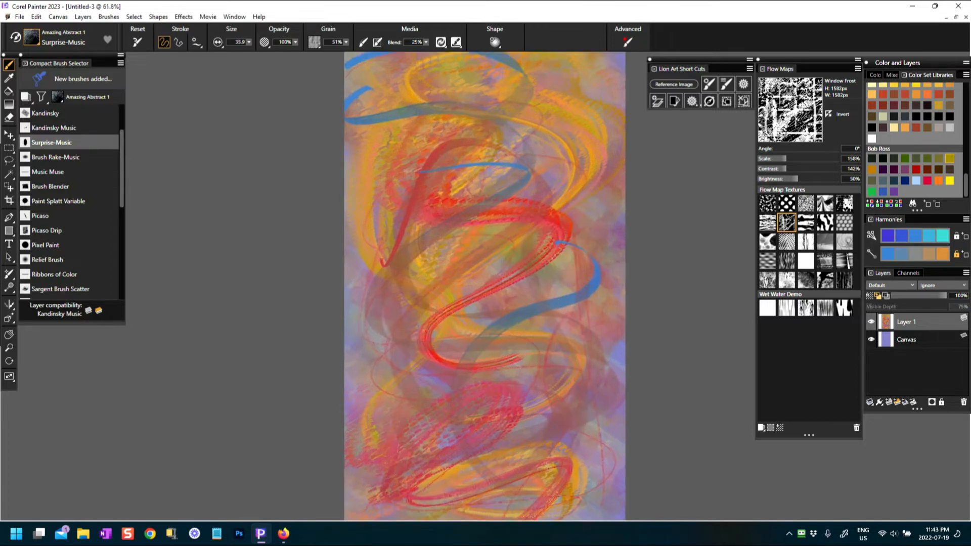
pyautogui.moveTo(357, 264)
pyautogui.mouseDown()
pyautogui.moveTo(340, 364)
pyautogui.moveTo(396, 439)
pyautogui.moveTo(568, 393)
pyautogui.mouseUp()
pyautogui.moveTo(328, 137)
pyautogui.mouseDown()
pyautogui.moveTo(356, 108)
pyautogui.moveTo(356, 264)
pyautogui.moveTo(516, 398)
pyautogui.mouseUp()
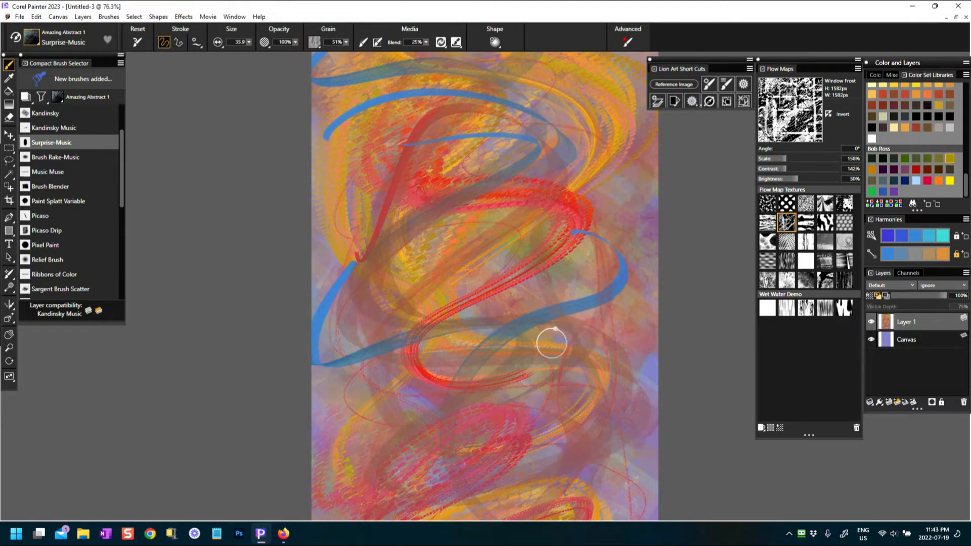
pyautogui.scroll(-3, 551, 343)
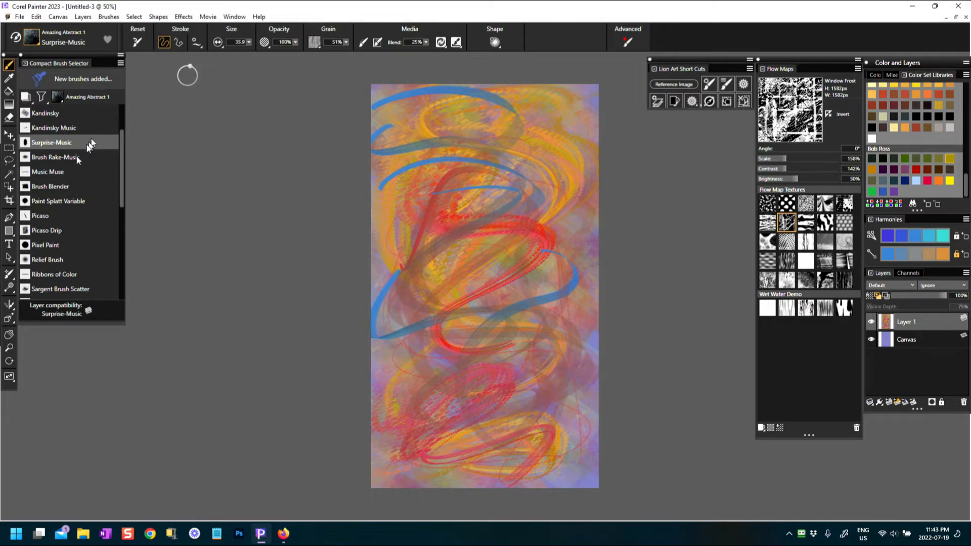
# Paint white Picaso Drip clouds down the centre, then cover them with red-magenta strokes
pyautogui.click(59, 231)
pyautogui.moveTo(435, 145)
pyautogui.mouseDown()
pyautogui.moveTo(494, 196)
pyautogui.moveTo(464, 281)
pyautogui.moveTo(521, 344)
pyautogui.moveTo(437, 413)
pyautogui.mouseUp()
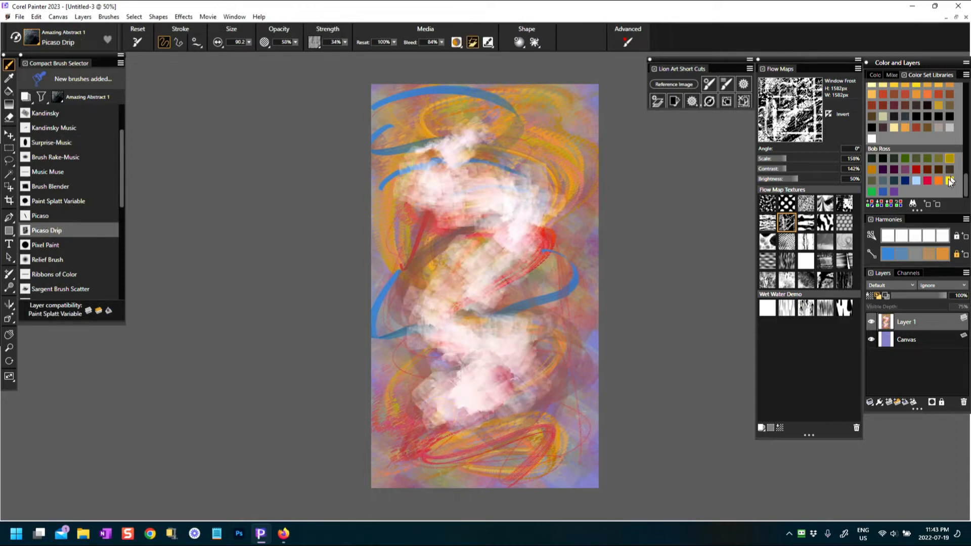
pyautogui.click(928, 182)
pyautogui.moveTo(455, 162)
pyautogui.mouseDown()
pyautogui.moveTo(539, 161)
pyautogui.moveTo(527, 280)
pyautogui.moveTo(477, 419)
pyautogui.mouseUp()
pyautogui.moveTo(419, 102)
pyautogui.mouseDown()
pyautogui.moveTo(447, 99)
pyautogui.moveTo(461, 385)
pyautogui.moveTo(416, 452)
pyautogui.moveTo(524, 465)
pyautogui.moveTo(482, 189)
pyautogui.moveTo(538, 281)
pyautogui.moveTo(461, 341)
pyautogui.mouseUp()
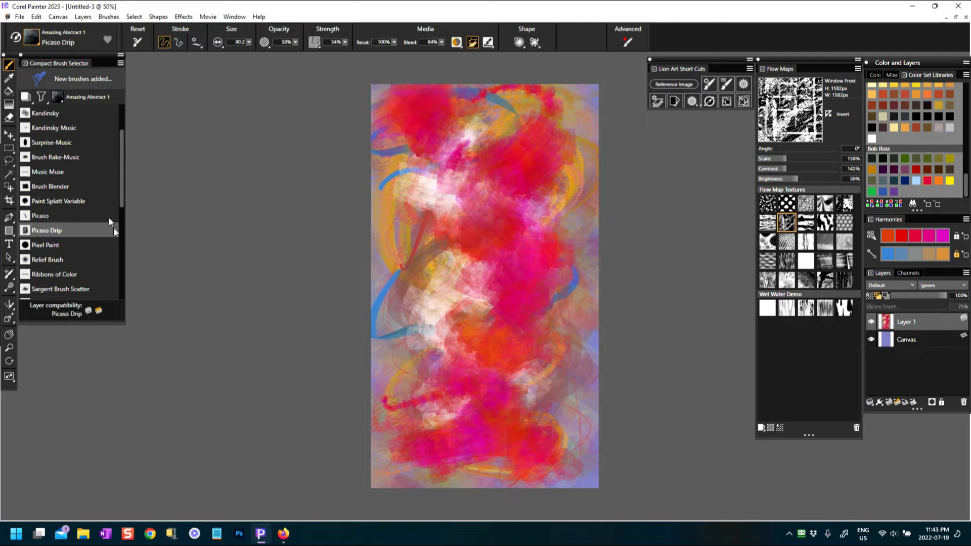
pyautogui.moveTo(122, 186)
pyautogui.mouseDown()
pyautogui.moveTo(123, 211)
pyautogui.moveTo(122, 198)
pyautogui.mouseUp()
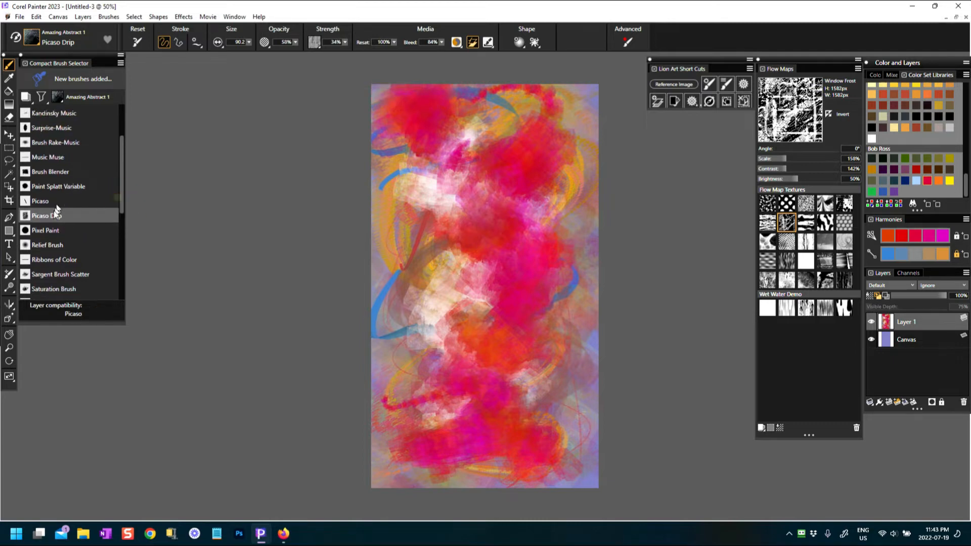
pyautogui.click(64, 259)
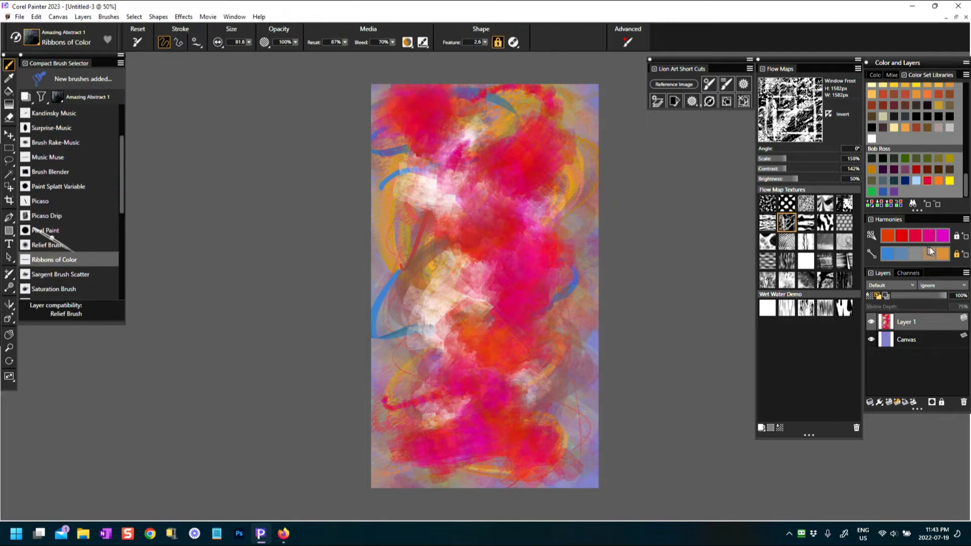
# Switch the harmony to oranges and paint reddish Ribbons of Color strokes down the canvas
pyautogui.click(943, 255)
pyautogui.moveTo(420, 148)
pyautogui.mouseDown()
pyautogui.moveTo(500, 228)
pyautogui.moveTo(449, 95)
pyautogui.moveTo(533, 215)
pyautogui.moveTo(455, 344)
pyautogui.mouseUp()
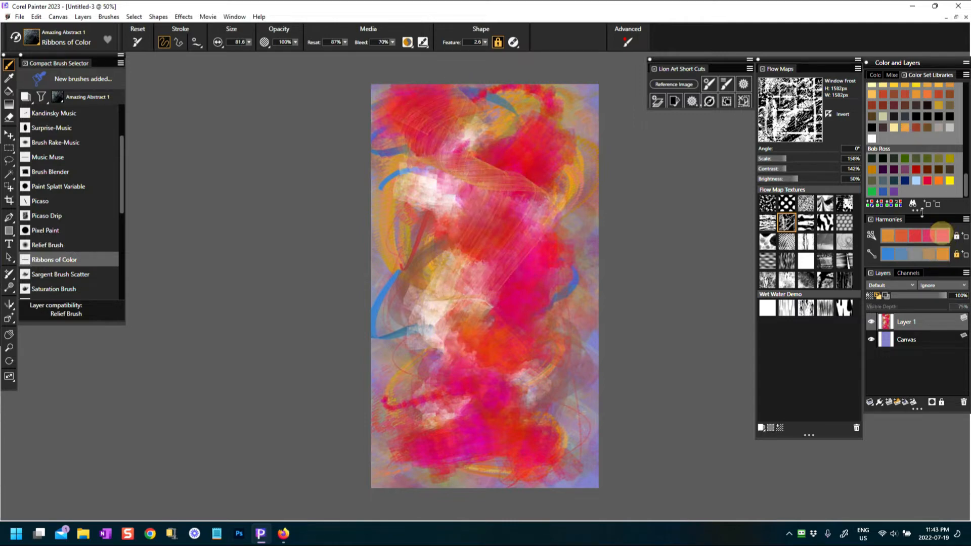
pyautogui.moveTo(426, 251)
pyautogui.mouseDown()
pyautogui.moveTo(489, 192)
pyautogui.moveTo(414, 338)
pyautogui.moveTo(503, 317)
pyautogui.mouseUp()
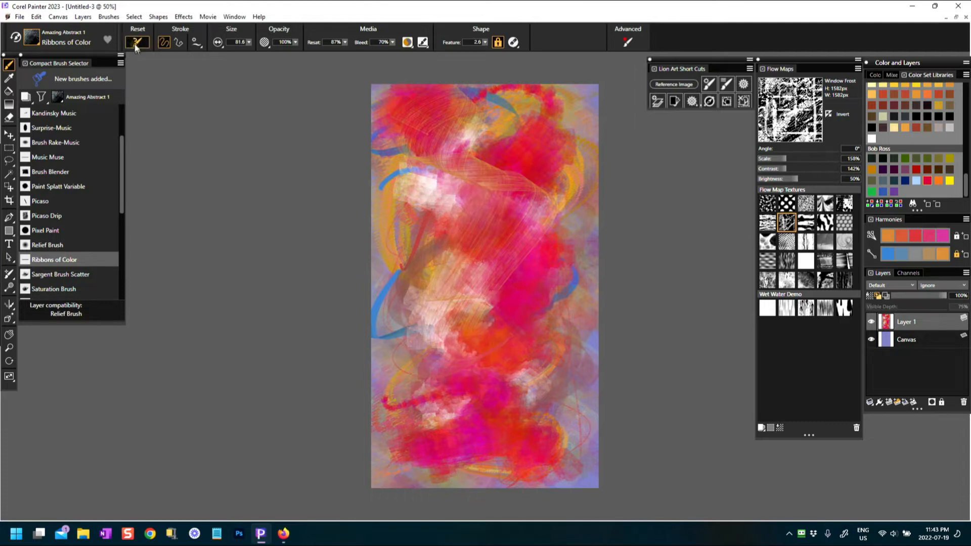
pyautogui.moveTo(429, 162)
pyautogui.mouseDown()
pyautogui.moveTo(488, 175)
pyautogui.moveTo(476, 240)
pyautogui.moveTo(435, 333)
pyautogui.moveTo(557, 313)
pyautogui.moveTo(437, 455)
pyautogui.moveTo(572, 374)
pyautogui.mouseUp()
pyautogui.moveTo(511, 167)
pyautogui.mouseDown()
pyautogui.moveTo(484, 110)
pyautogui.moveTo(408, 230)
pyautogui.moveTo(532, 244)
pyautogui.moveTo(461, 369)
pyautogui.moveTo(481, 430)
pyautogui.mouseUp()
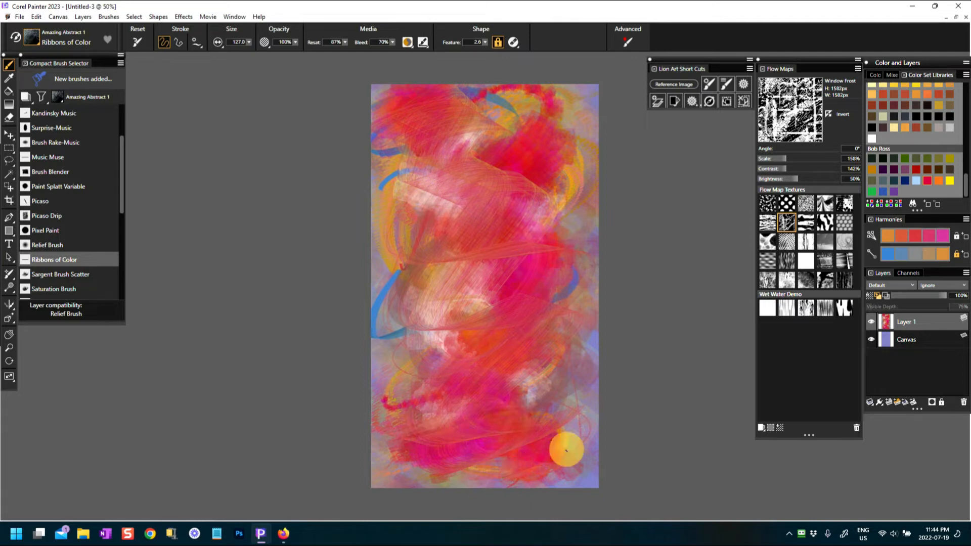
# Scatter pink, orange and maroon Paint Splatt Variable dots across the whole canvas
pyautogui.click(75, 187)
pyautogui.moveTo(473, 148)
pyautogui.mouseDown()
pyautogui.moveTo(500, 219)
pyautogui.moveTo(462, 403)
pyautogui.moveTo(415, 493)
pyautogui.mouseUp()
pyautogui.moveTo(368, 108)
pyautogui.mouseDown()
pyautogui.moveTo(396, 195)
pyautogui.moveTo(412, 351)
pyautogui.moveTo(500, 373)
pyautogui.mouseUp()
pyautogui.moveTo(425, 150)
pyautogui.mouseDown()
pyautogui.moveTo(401, 228)
pyautogui.moveTo(494, 476)
pyautogui.moveTo(566, 406)
pyautogui.mouseUp()
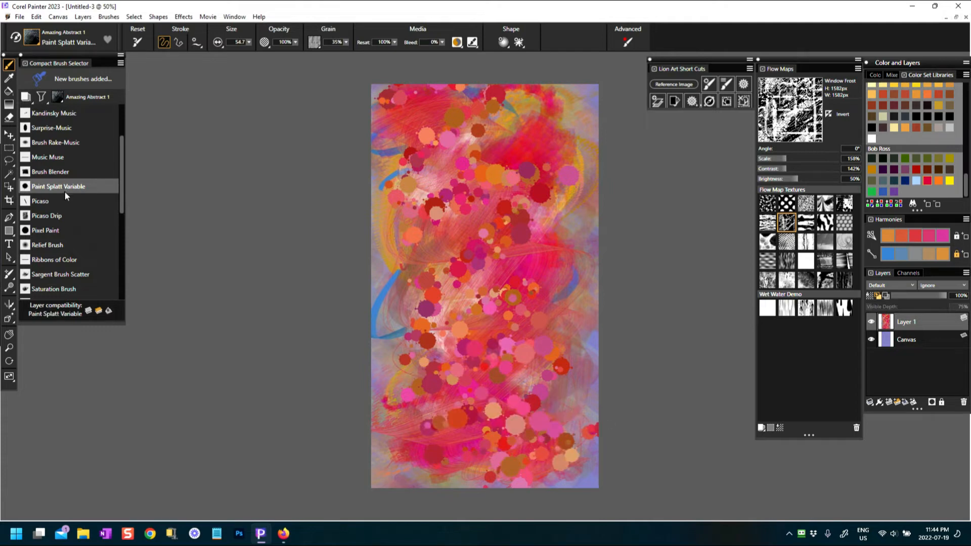
# Paint red spiky Picaso strokes, slightly smaller, using a Dramatic Papers grain
pyautogui.click(41, 201)
pyautogui.moveTo(446, 152)
pyautogui.mouseDown()
pyautogui.moveTo(474, 164)
pyautogui.moveTo(430, 163)
pyautogui.moveTo(473, 210)
pyautogui.moveTo(523, 213)
pyautogui.mouseUp()
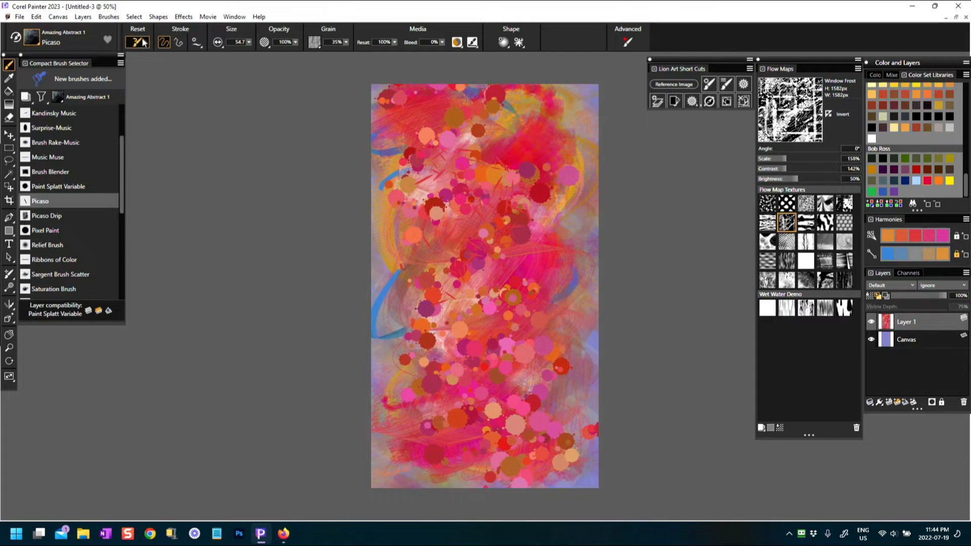
pyautogui.moveTo(249, 44); pyautogui.dragTo(248, 62)
pyautogui.click(314, 42)
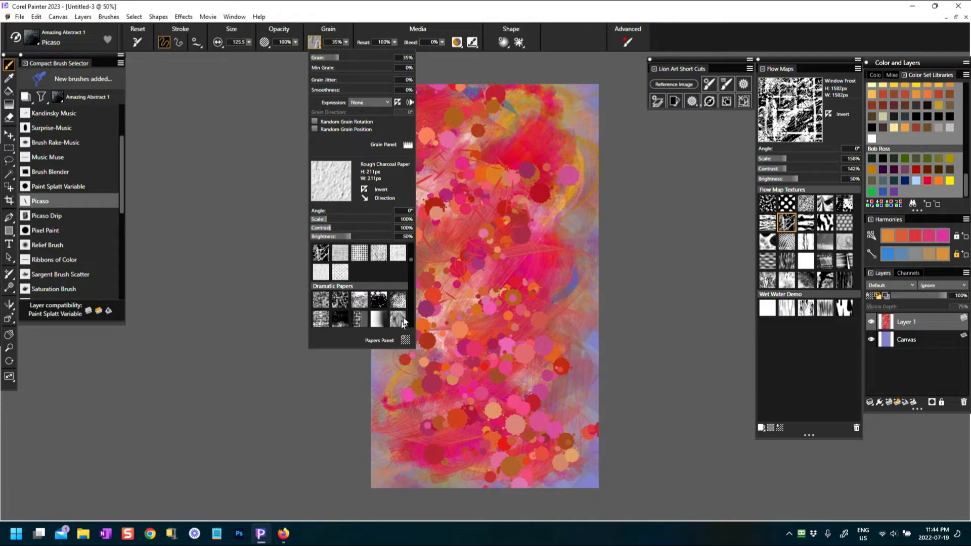
pyautogui.click(340, 318)
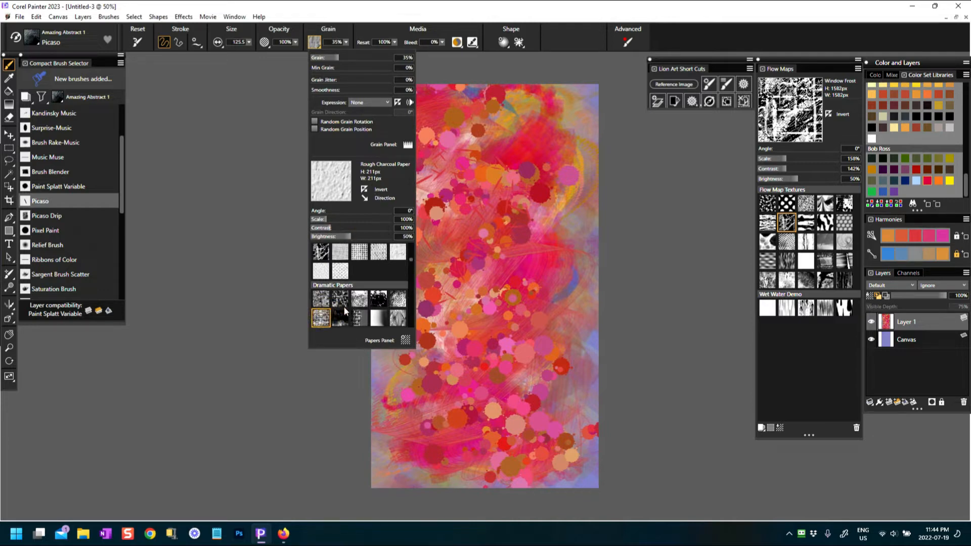
pyautogui.moveTo(395, 218)
pyautogui.mouseDown()
pyautogui.moveTo(379, 272)
pyautogui.moveTo(401, 295)
pyautogui.moveTo(394, 351)
pyautogui.moveTo(415, 315)
pyautogui.moveTo(383, 344)
pyautogui.moveTo(388, 312)
pyautogui.moveTo(397, 423)
pyautogui.moveTo(429, 406)
pyautogui.moveTo(445, 447)
pyautogui.moveTo(556, 319)
pyautogui.mouseUp()
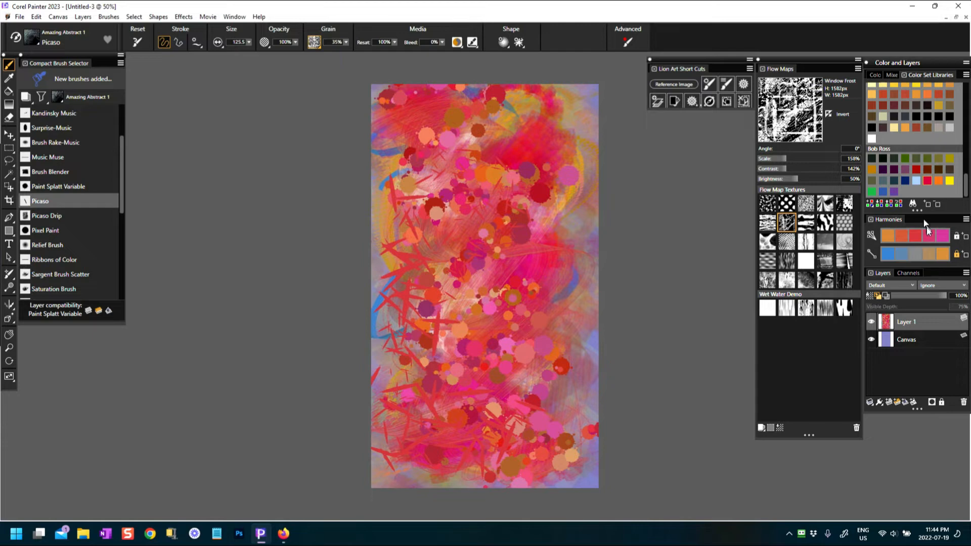
# Paint blue spiky Picaso strokes down the middle, upper left and right side
pyautogui.click(889, 257)
pyautogui.moveTo(498, 152)
pyautogui.mouseDown()
pyautogui.moveTo(491, 283)
pyautogui.moveTo(503, 455)
pyautogui.mouseUp()
pyautogui.moveTo(452, 376)
pyautogui.mouseDown()
pyautogui.moveTo(423, 170)
pyautogui.moveTo(459, 125)
pyautogui.mouseUp()
pyautogui.moveTo(553, 148)
pyautogui.mouseDown()
pyautogui.moveTo(562, 290)
pyautogui.moveTo(404, 441)
pyautogui.mouseUp()
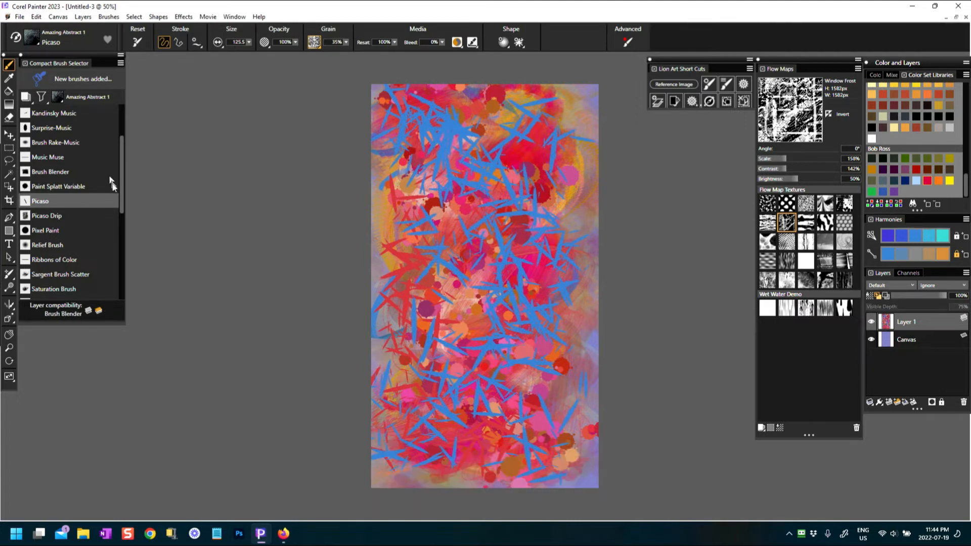
pyautogui.moveTo(121, 176)
pyautogui.mouseDown()
pyautogui.moveTo(120, 202)
pyautogui.moveTo(122, 122)
pyautogui.moveTo(120, 177)
pyautogui.mouseUp()
# Smear the lower-left, upper-right and right-edge strokes with the Brush Blender
pyautogui.click(55, 172)
pyautogui.moveTo(476, 364); pyautogui.dragTo(443, 425)
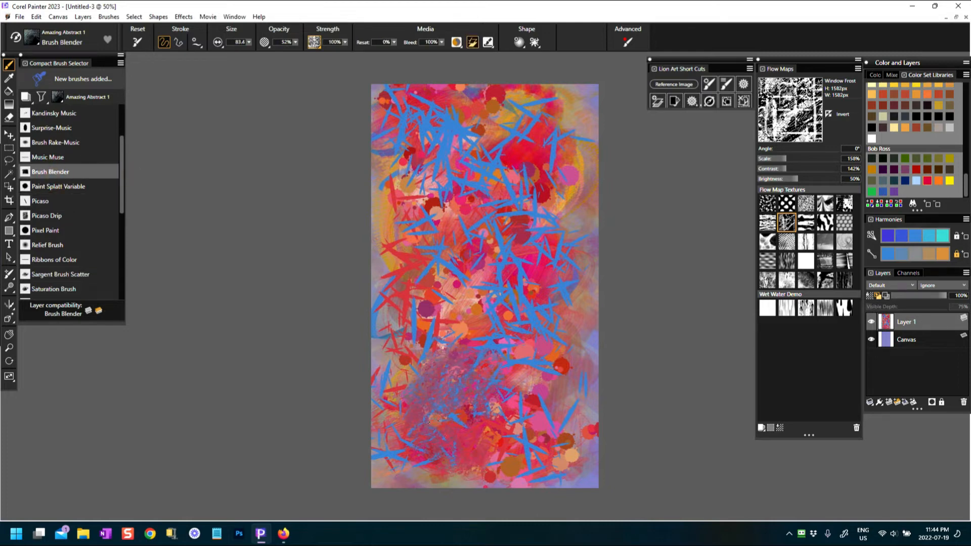
pyautogui.moveTo(435, 382)
pyautogui.mouseDown()
pyautogui.moveTo(409, 344)
pyautogui.moveTo(430, 346)
pyautogui.mouseUp()
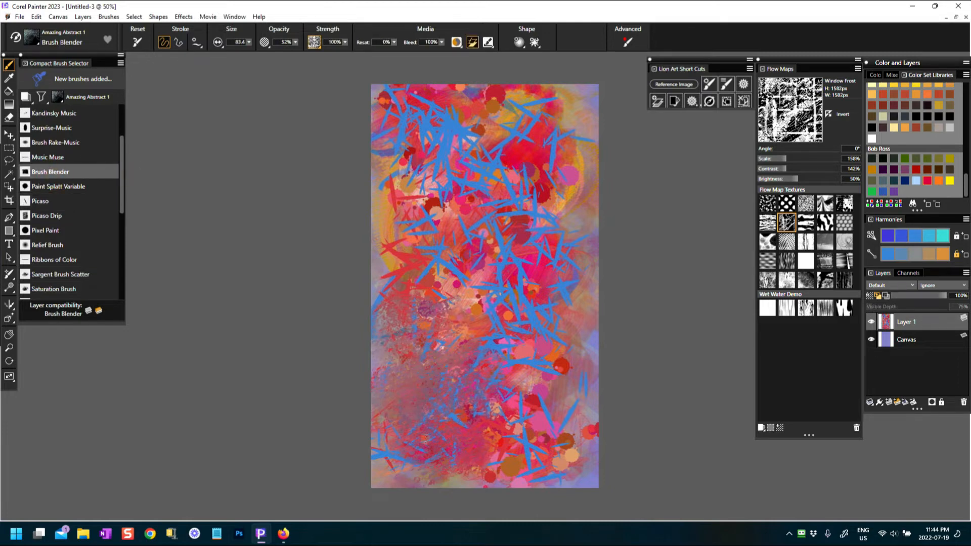
pyautogui.moveTo(419, 448)
pyautogui.mouseDown()
pyautogui.moveTo(510, 398)
pyautogui.moveTo(486, 298)
pyautogui.moveTo(494, 253)
pyautogui.moveTo(445, 208)
pyautogui.moveTo(463, 160)
pyautogui.moveTo(455, 124)
pyautogui.moveTo(436, 114)
pyautogui.mouseUp()
pyautogui.moveTo(513, 144)
pyautogui.mouseDown()
pyautogui.moveTo(507, 157)
pyautogui.moveTo(536, 119)
pyautogui.moveTo(528, 198)
pyautogui.moveTo(563, 189)
pyautogui.mouseUp()
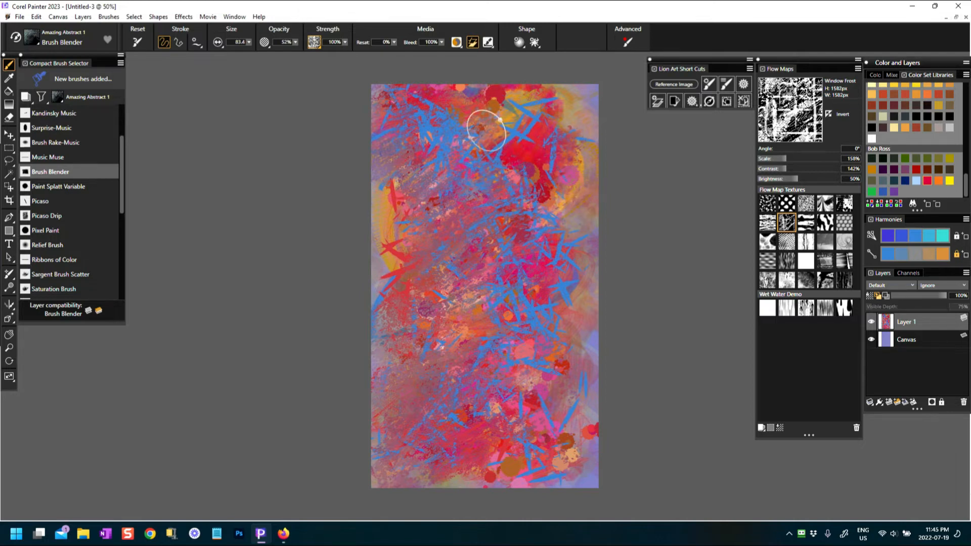
pyautogui.moveTo(529, 144)
pyautogui.mouseDown()
pyautogui.moveTo(497, 104)
pyautogui.moveTo(515, 113)
pyautogui.mouseUp()
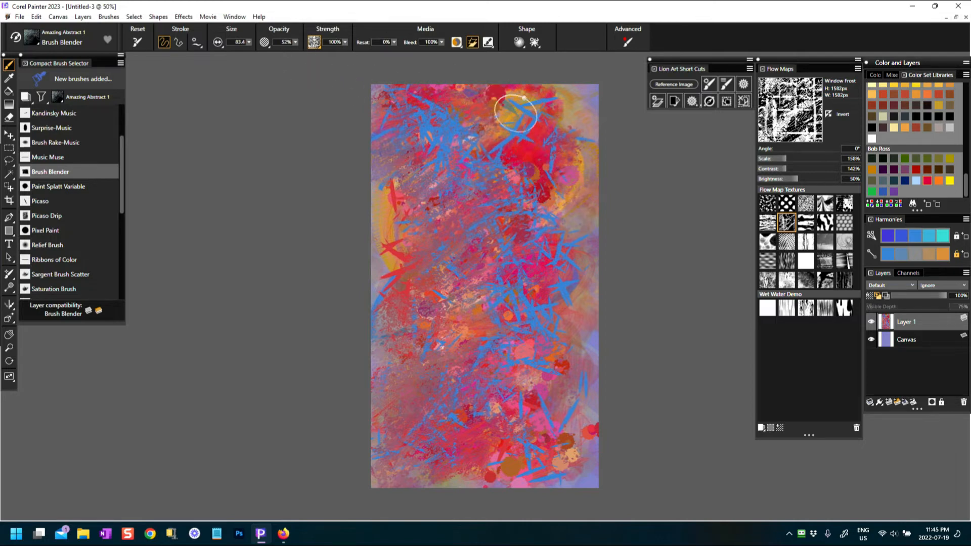
pyautogui.moveTo(577, 270); pyautogui.dragTo(604, 221)
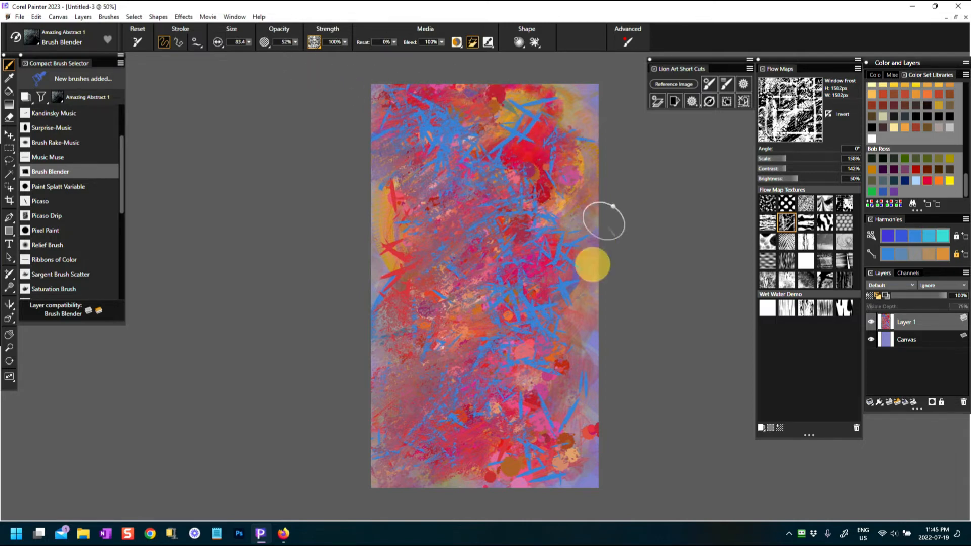
# Change the paper grain and blend the canvas centre, top streaks and left edge
pyautogui.click(314, 42)
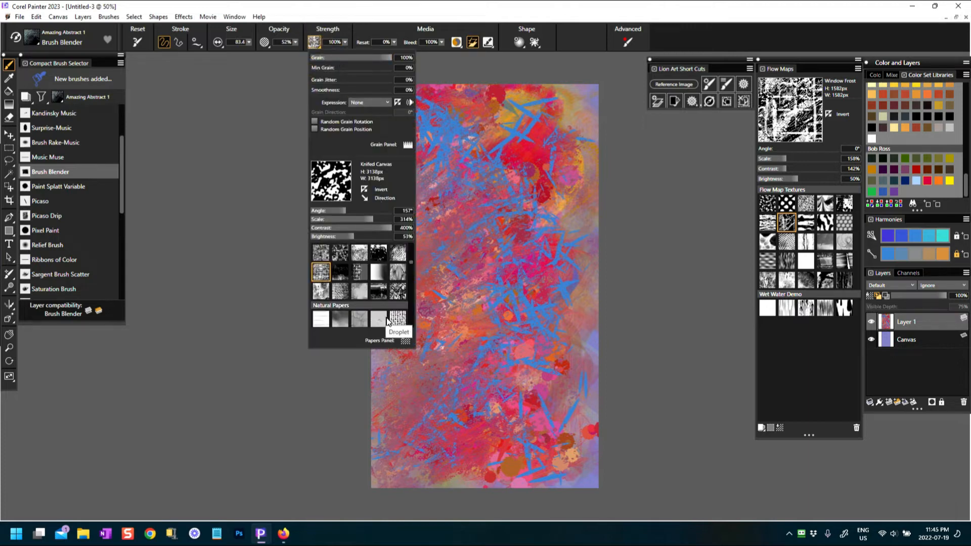
pyautogui.moveTo(409, 262); pyautogui.dragTo(407, 272)
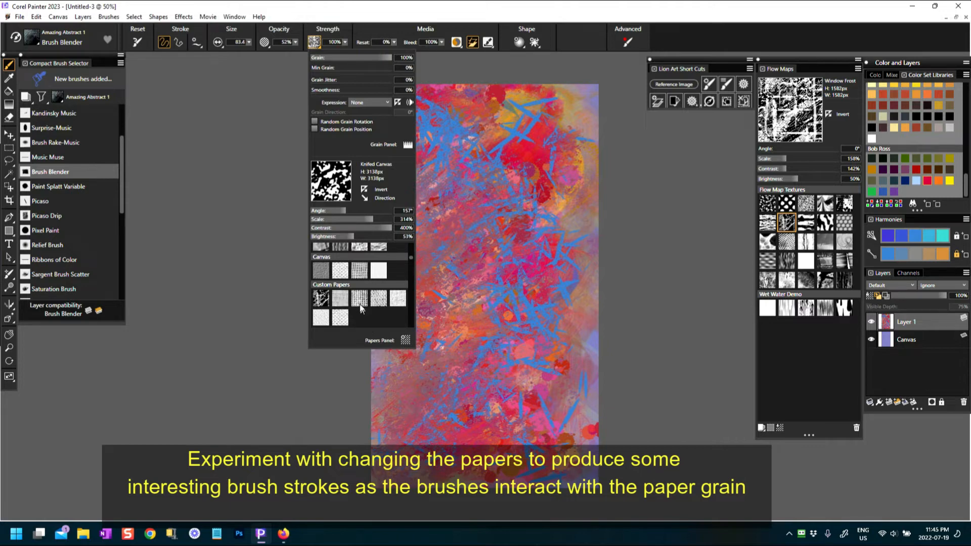
pyautogui.moveTo(471, 279)
pyautogui.mouseDown()
pyautogui.moveTo(424, 280)
pyautogui.moveTo(490, 280)
pyautogui.moveTo(453, 253)
pyautogui.moveTo(476, 186)
pyautogui.moveTo(453, 149)
pyautogui.moveTo(422, 130)
pyautogui.moveTo(510, 111)
pyautogui.moveTo(535, 173)
pyautogui.moveTo(508, 169)
pyautogui.moveTo(555, 139)
pyautogui.moveTo(489, 115)
pyautogui.moveTo(390, 99)
pyautogui.moveTo(413, 216)
pyautogui.moveTo(404, 246)
pyautogui.moveTo(404, 202)
pyautogui.moveTo(431, 265)
pyautogui.moveTo(447, 373)
pyautogui.moveTo(396, 442)
pyautogui.moveTo(513, 324)
pyautogui.moveTo(528, 414)
pyautogui.moveTo(472, 434)
pyautogui.moveTo(411, 430)
pyautogui.moveTo(379, 343)
pyautogui.moveTo(380, 307)
pyautogui.moveTo(418, 264)
pyautogui.moveTo(545, 180)
pyautogui.moveTo(547, 250)
pyautogui.moveTo(583, 320)
pyautogui.moveTo(592, 389)
pyautogui.moveTo(575, 448)
pyautogui.moveTo(570, 350)
pyautogui.moveTo(550, 304)
pyautogui.moveTo(557, 218)
pyautogui.moveTo(587, 98)
pyautogui.moveTo(549, 85)
pyautogui.moveTo(365, 91)
pyautogui.moveTo(392, 158)
pyautogui.moveTo(384, 255)
pyautogui.moveTo(400, 449)
pyautogui.moveTo(454, 466)
pyautogui.moveTo(569, 454)
pyautogui.moveTo(588, 398)
pyautogui.moveTo(573, 483)
pyautogui.mouseUp()
pyautogui.moveTo(587, 96)
pyautogui.mouseDown()
pyautogui.moveTo(521, 101)
pyautogui.moveTo(375, 84)
pyautogui.mouseUp()
pyautogui.click(375, 232)
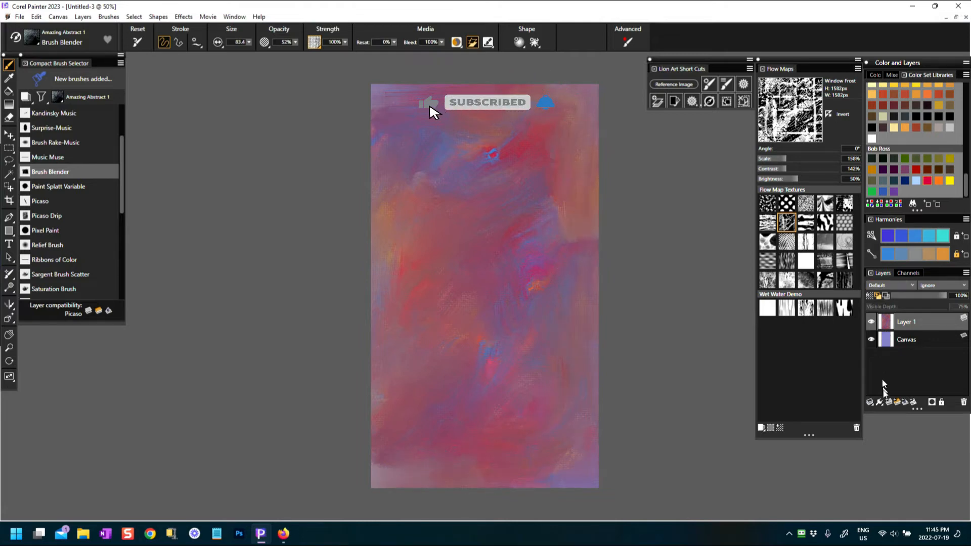
# On a new Layer 2, paint orange-yellow strokes across the middle with a reset Picaso Drip
pyautogui.click(887, 403)
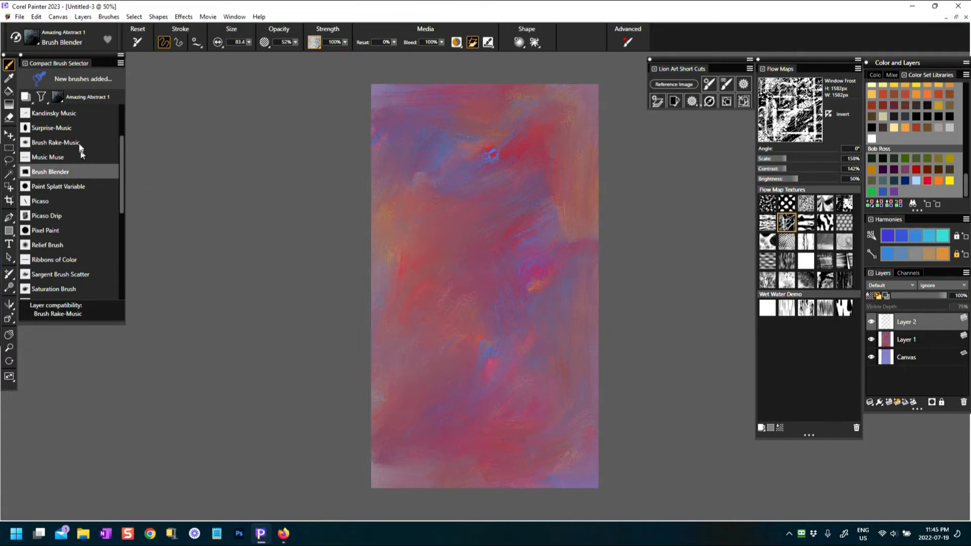
pyautogui.click(51, 216)
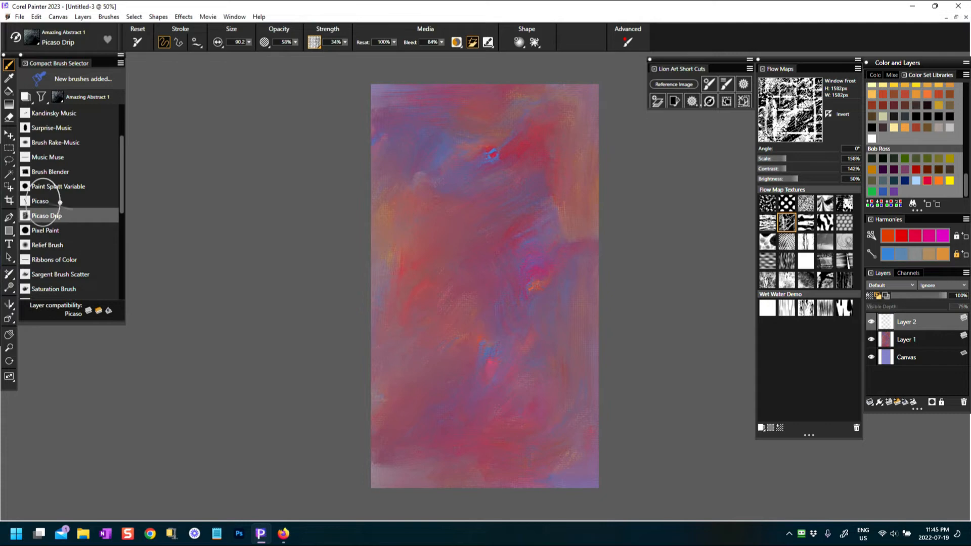
pyautogui.click(139, 44)
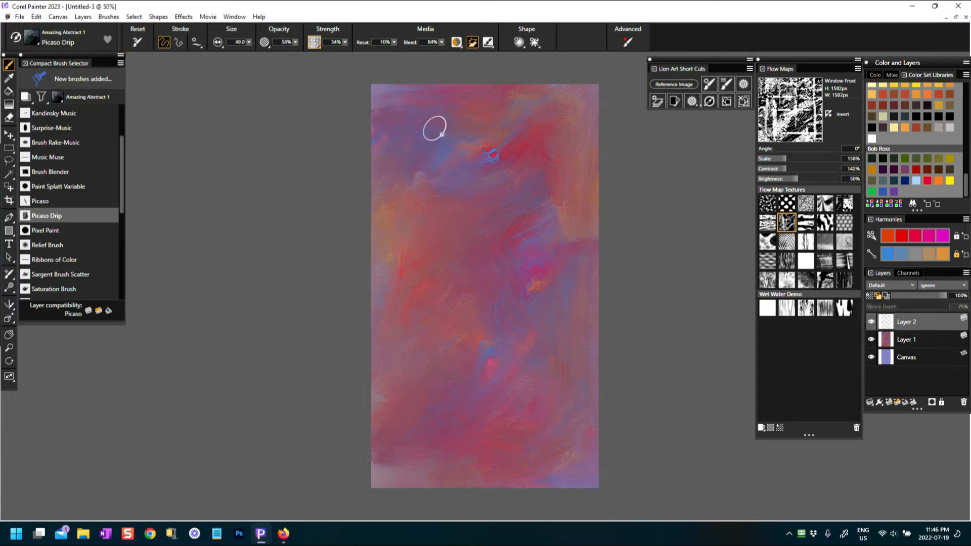
pyautogui.moveTo(421, 160); pyautogui.dragTo(446, 263)
pyautogui.click(941, 257)
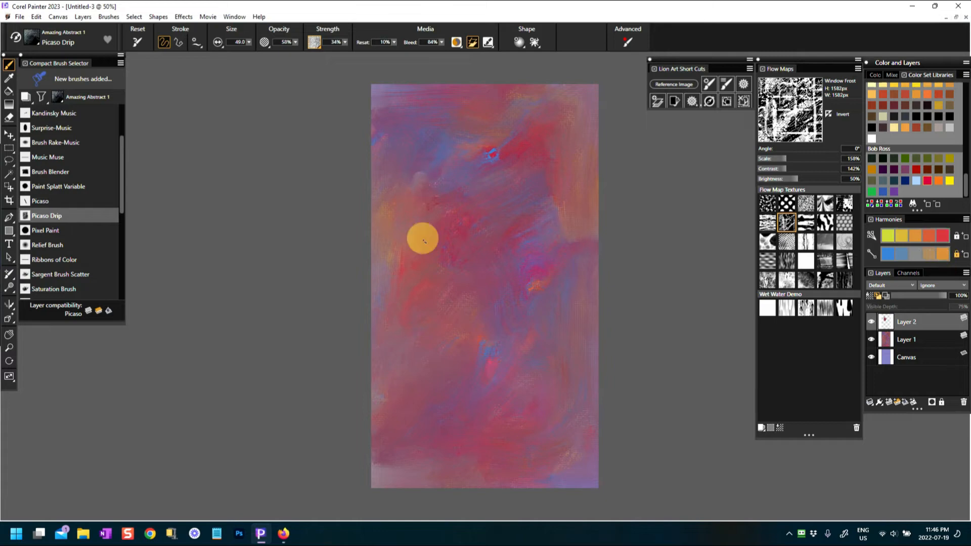
pyautogui.moveTo(534, 222)
pyautogui.mouseDown()
pyautogui.moveTo(454, 264)
pyautogui.moveTo(465, 286)
pyautogui.moveTo(516, 274)
pyautogui.moveTo(444, 287)
pyautogui.moveTo(445, 205)
pyautogui.mouseUp()
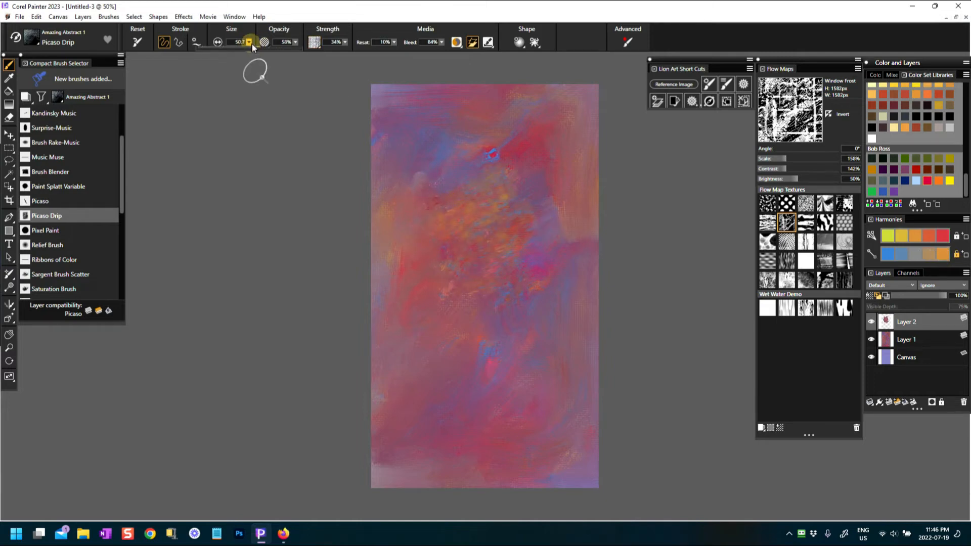
# Raise the brush size to about 148 and blend the orange down the centre and left
pyautogui.click(249, 42)
pyautogui.click(280, 53)
pyautogui.moveTo(278, 53); pyautogui.dragTo(274, 54)
pyautogui.moveTo(461, 238)
pyautogui.mouseDown()
pyautogui.moveTo(473, 291)
pyautogui.moveTo(527, 348)
pyautogui.moveTo(495, 400)
pyautogui.mouseUp()
pyautogui.moveTo(423, 329)
pyautogui.mouseDown()
pyautogui.moveTo(404, 229)
pyautogui.moveTo(425, 190)
pyautogui.moveTo(527, 167)
pyautogui.moveTo(562, 283)
pyautogui.moveTo(476, 247)
pyautogui.moveTo(412, 278)
pyautogui.moveTo(387, 228)
pyautogui.mouseUp()
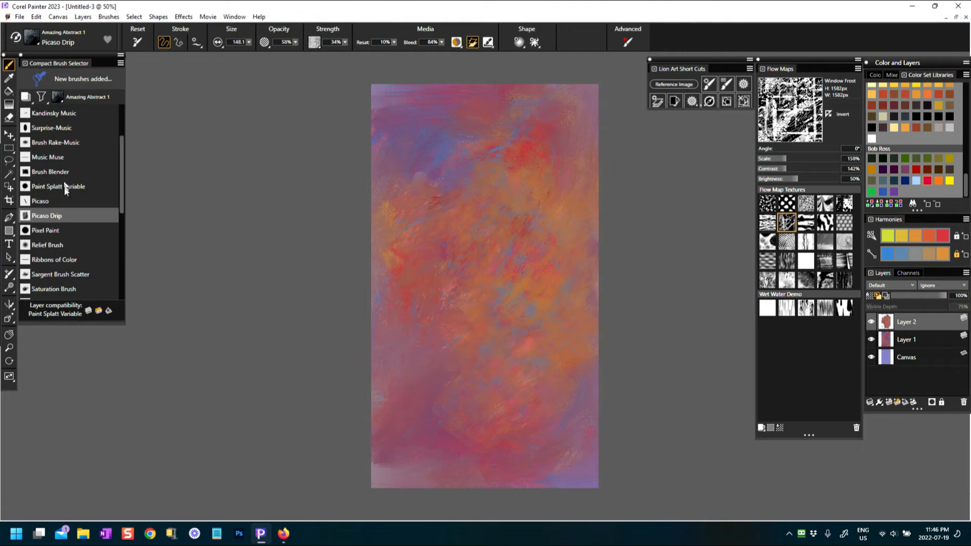
pyautogui.click(54, 203)
# Paint yellow-orange, red and dark purple Picaso spikes over the centre and left
pyautogui.moveTo(425, 220)
pyautogui.mouseDown()
pyautogui.moveTo(454, 203)
pyautogui.moveTo(470, 219)
pyautogui.moveTo(448, 278)
pyautogui.moveTo(471, 335)
pyautogui.moveTo(499, 288)
pyautogui.mouseUp()
pyautogui.moveTo(508, 178)
pyautogui.mouseDown()
pyautogui.moveTo(521, 243)
pyautogui.moveTo(455, 252)
pyautogui.moveTo(476, 475)
pyautogui.mouseUp()
pyautogui.moveTo(483, 293); pyautogui.dragTo(455, 292)
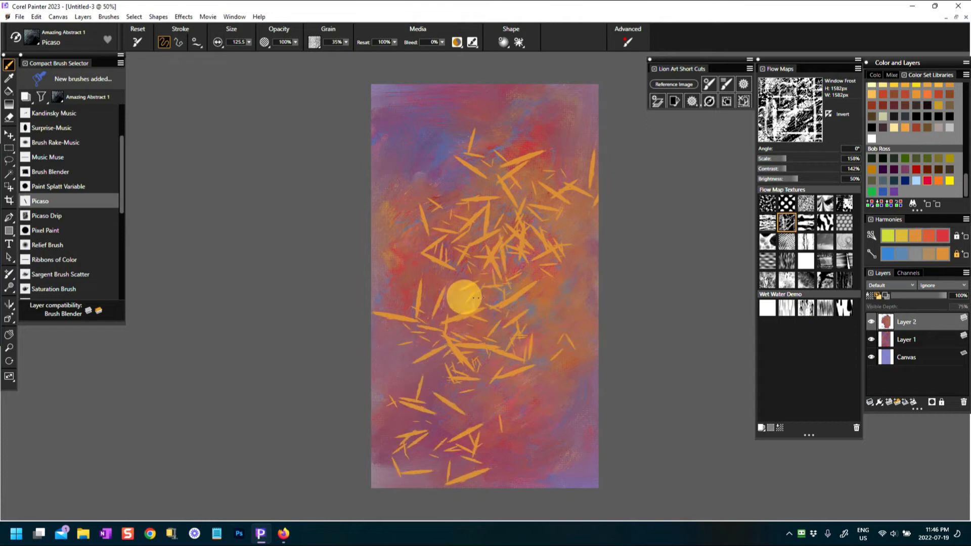
pyautogui.click(926, 182)
pyautogui.moveTo(430, 253)
pyautogui.mouseDown()
pyautogui.moveTo(412, 223)
pyautogui.moveTo(455, 313)
pyautogui.moveTo(509, 328)
pyautogui.moveTo(455, 401)
pyautogui.moveTo(505, 458)
pyautogui.moveTo(569, 324)
pyautogui.mouseUp()
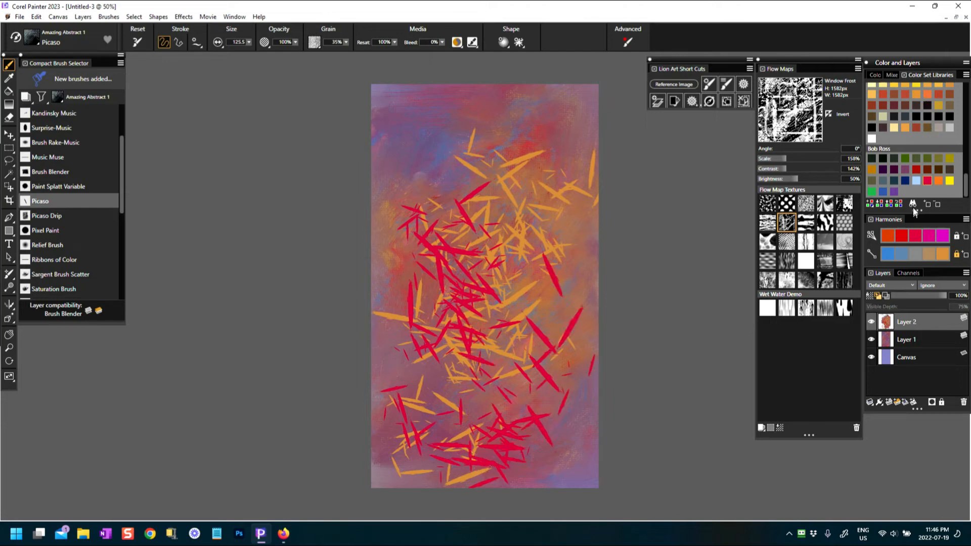
pyautogui.click(884, 171)
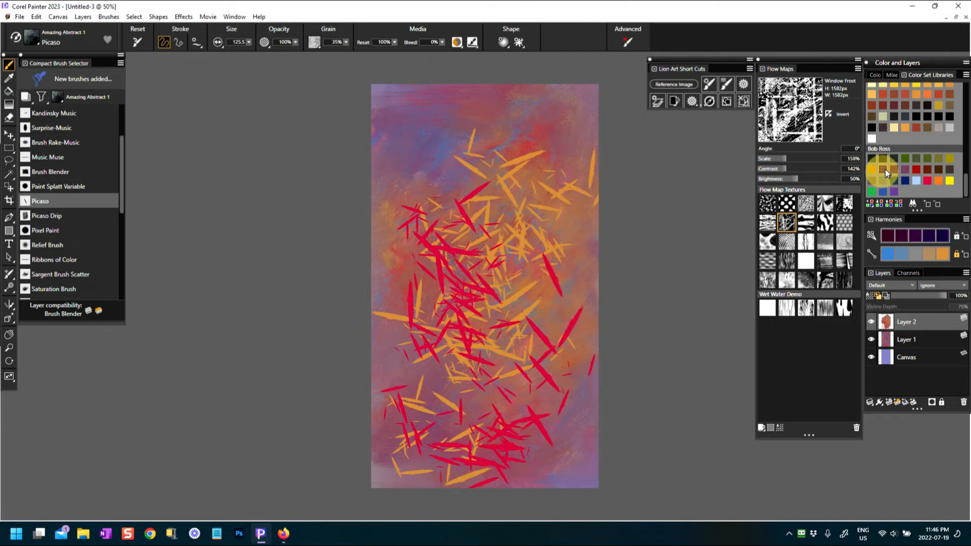
pyautogui.moveTo(393, 238)
pyautogui.mouseDown()
pyautogui.moveTo(386, 316)
pyautogui.moveTo(440, 217)
pyautogui.moveTo(471, 192)
pyautogui.moveTo(561, 249)
pyautogui.moveTo(408, 347)
pyautogui.moveTo(514, 401)
pyautogui.moveTo(581, 329)
pyautogui.mouseUp()
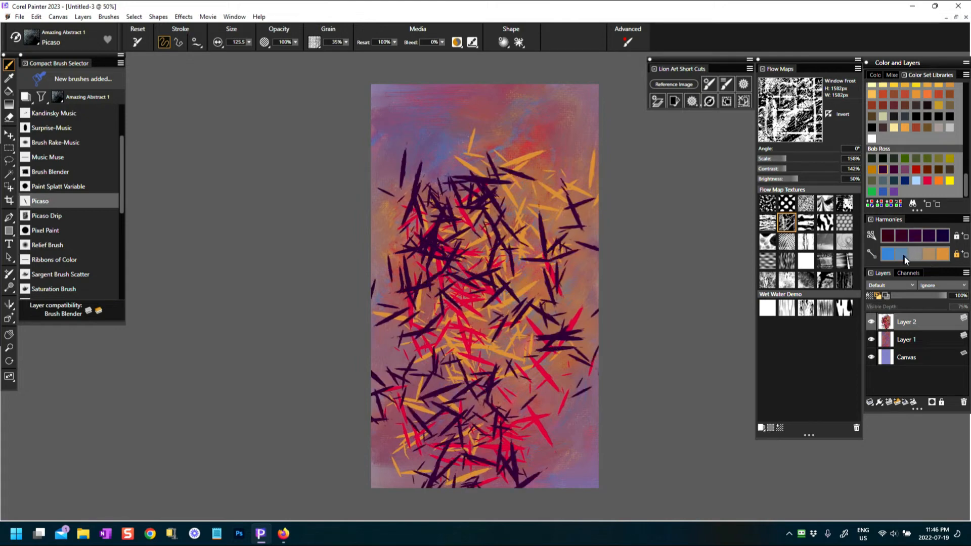
# Add blue spikes over the lower canvas, then smear the lower centre with Brush Blender
pyautogui.click(903, 254)
pyautogui.moveTo(461, 227)
pyautogui.mouseDown()
pyautogui.moveTo(462, 255)
pyautogui.moveTo(419, 370)
pyautogui.mouseUp()
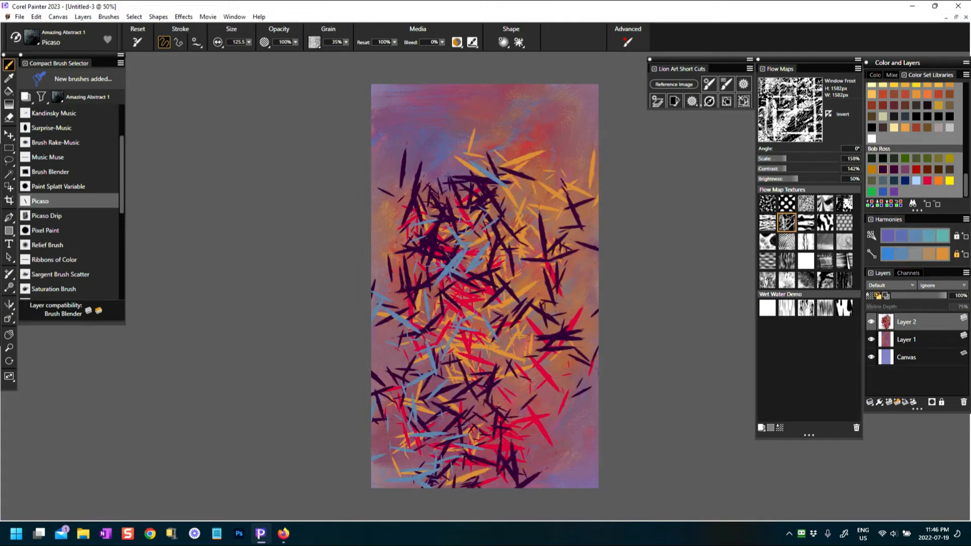
pyautogui.moveTo(582, 325)
pyautogui.mouseDown()
pyautogui.moveTo(570, 430)
pyautogui.moveTo(541, 253)
pyautogui.moveTo(494, 121)
pyautogui.moveTo(510, 111)
pyautogui.moveTo(419, 258)
pyautogui.moveTo(557, 131)
pyautogui.moveTo(461, 152)
pyautogui.moveTo(384, 354)
pyautogui.mouseUp()
pyautogui.moveTo(552, 480); pyautogui.dragTo(564, 385)
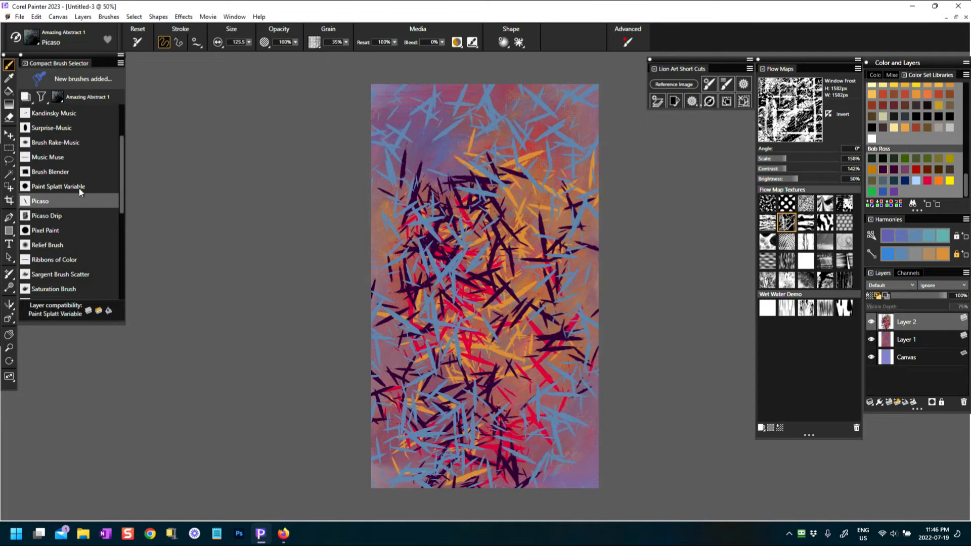
pyautogui.click(56, 173)
pyautogui.moveTo(455, 367)
pyautogui.mouseDown()
pyautogui.moveTo(516, 332)
pyautogui.moveTo(502, 375)
pyautogui.moveTo(510, 402)
pyautogui.moveTo(430, 384)
pyautogui.moveTo(396, 436)
pyautogui.moveTo(521, 460)
pyautogui.moveTo(503, 375)
pyautogui.moveTo(502, 251)
pyautogui.moveTo(463, 314)
pyautogui.moveTo(445, 197)
pyautogui.mouseUp()
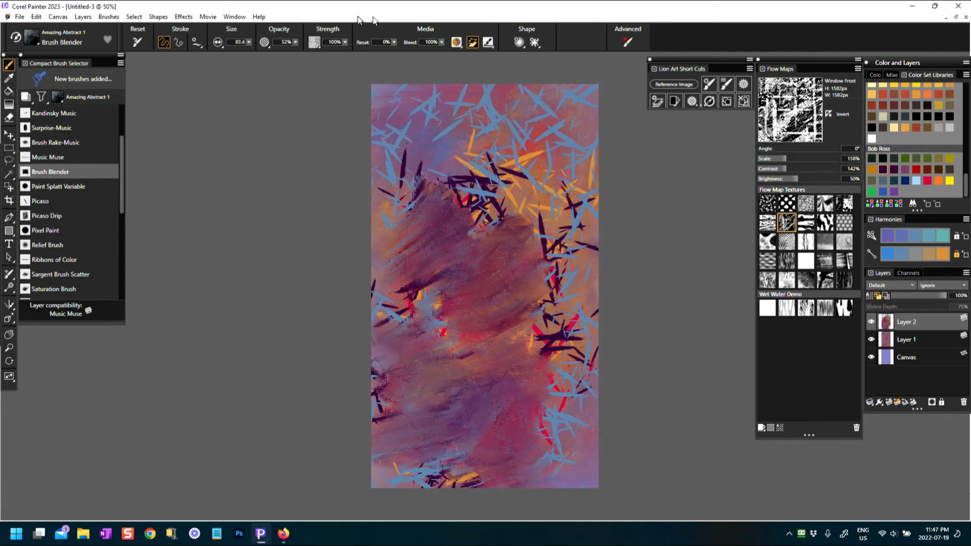
# Smear the central marks upward, switch to a Dramatic Papers texture, and blend the right-centre
pyautogui.moveTo(490, 258)
pyautogui.mouseDown()
pyautogui.moveTo(518, 250)
pyautogui.moveTo(496, 222)
pyautogui.moveTo(537, 210)
pyautogui.moveTo(536, 296)
pyautogui.moveTo(512, 360)
pyautogui.moveTo(464, 356)
pyautogui.moveTo(419, 319)
pyautogui.moveTo(465, 164)
pyautogui.moveTo(473, 174)
pyautogui.moveTo(490, 164)
pyautogui.moveTo(478, 186)
pyautogui.moveTo(469, 127)
pyautogui.moveTo(497, 102)
pyautogui.moveTo(498, 79)
pyautogui.mouseUp()
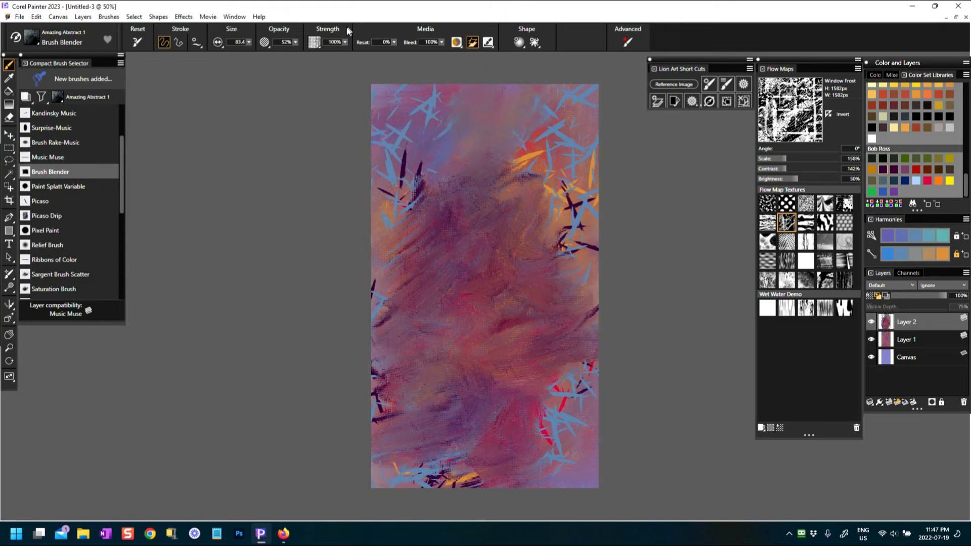
pyautogui.click(314, 43)
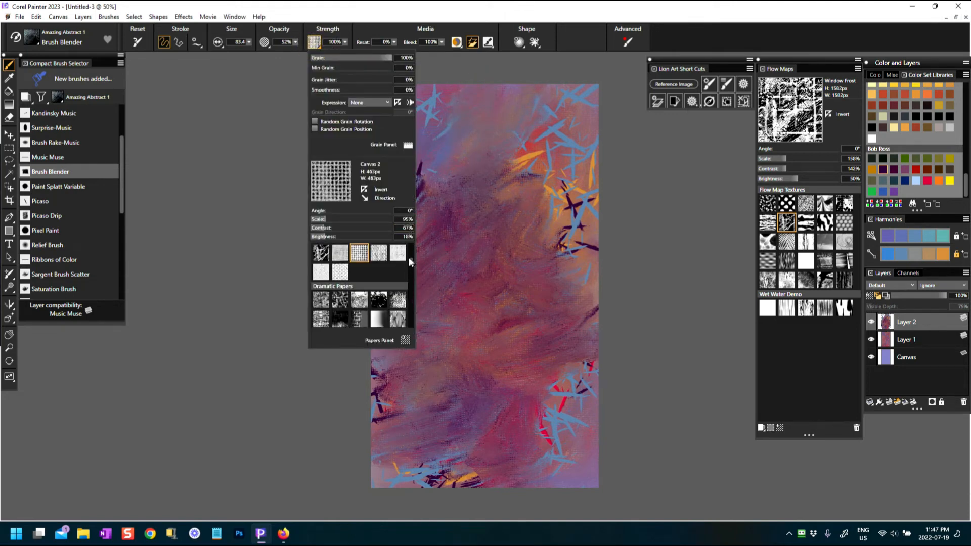
pyautogui.scroll(1, 406, 261)
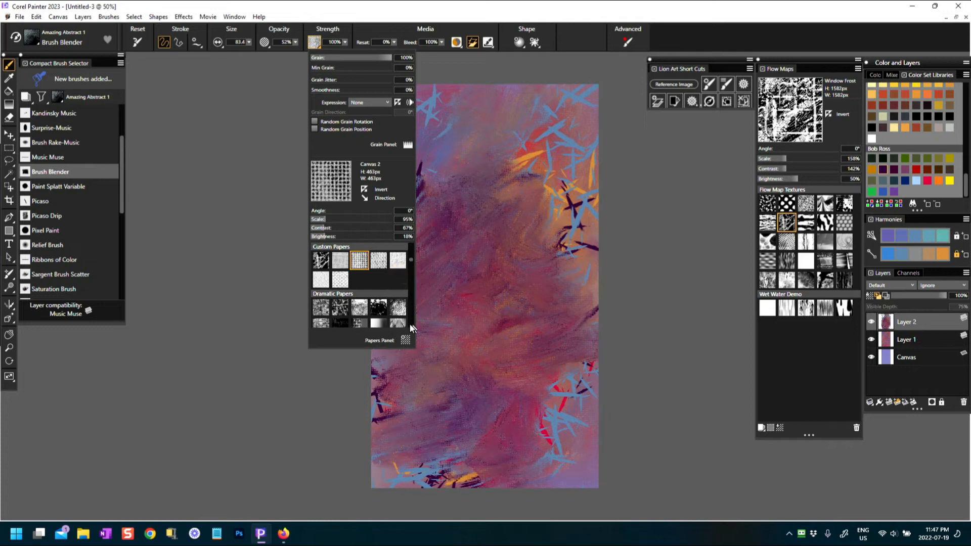
pyautogui.click(357, 324)
pyautogui.click(355, 359)
pyautogui.moveTo(502, 265)
pyautogui.mouseDown()
pyautogui.moveTo(518, 301)
pyautogui.moveTo(558, 249)
pyautogui.moveTo(555, 257)
pyautogui.moveTo(564, 179)
pyautogui.moveTo(546, 144)
pyautogui.moveTo(417, 172)
pyautogui.moveTo(440, 201)
pyautogui.moveTo(394, 235)
pyautogui.moveTo(401, 272)
pyautogui.moveTo(390, 298)
pyautogui.moveTo(417, 312)
pyautogui.moveTo(444, 356)
pyautogui.moveTo(442, 469)
pyautogui.moveTo(551, 435)
pyautogui.moveTo(542, 379)
pyautogui.moveTo(537, 256)
pyautogui.mouseUp()
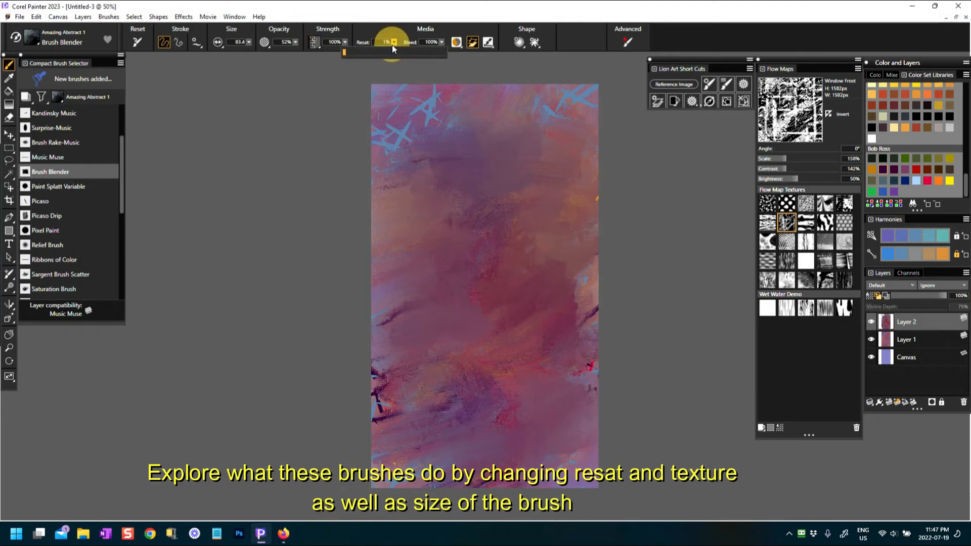
# Smooth the upper-middle and lower paint with resaturation left at 1%
pyautogui.moveTo(393, 45); pyautogui.dragTo(391, 45)
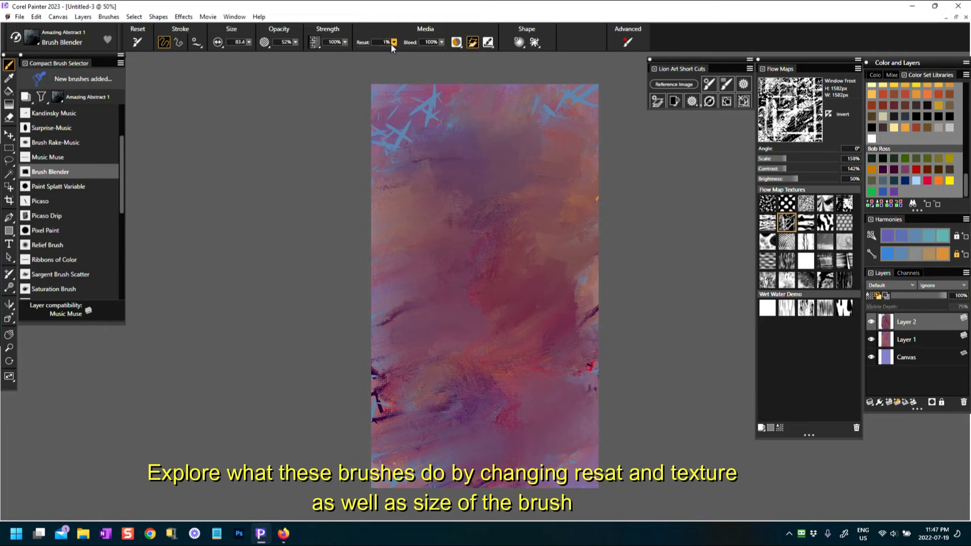
pyautogui.moveTo(447, 221)
pyautogui.mouseDown()
pyautogui.moveTo(423, 356)
pyautogui.moveTo(453, 372)
pyautogui.moveTo(572, 389)
pyautogui.mouseUp()
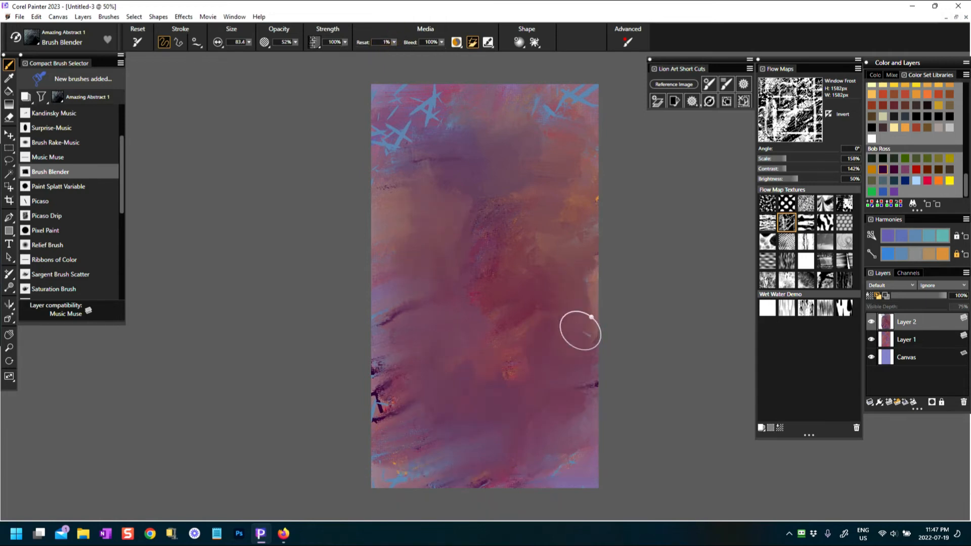
pyautogui.moveTo(501, 152)
pyautogui.mouseDown()
pyautogui.moveTo(509, 126)
pyautogui.moveTo(522, 134)
pyautogui.moveTo(506, 172)
pyautogui.mouseUp()
pyautogui.moveTo(551, 445)
pyautogui.mouseDown()
pyautogui.moveTo(511, 479)
pyautogui.moveTo(488, 448)
pyautogui.mouseUp()
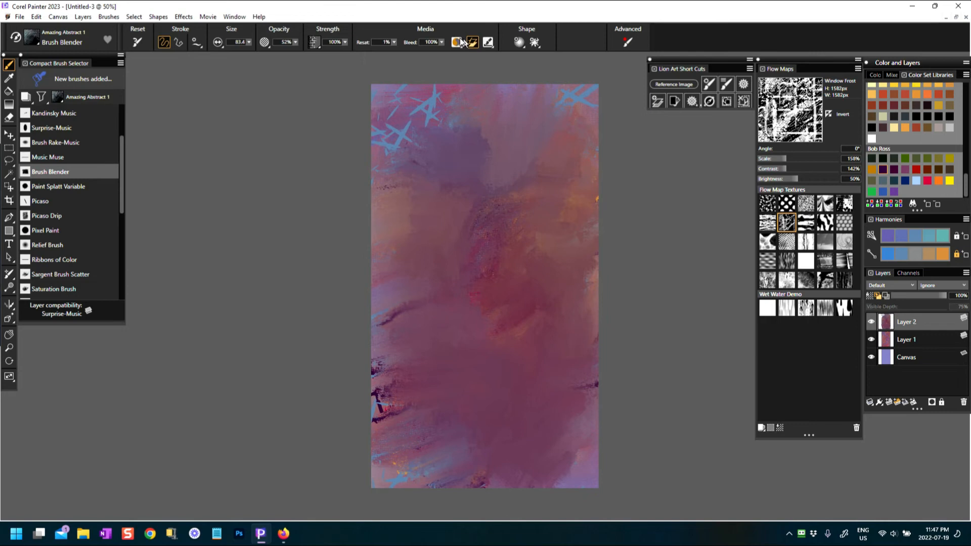
# Raise Resat to 75% and paint blue down the middle and lower left
pyautogui.click(391, 42)
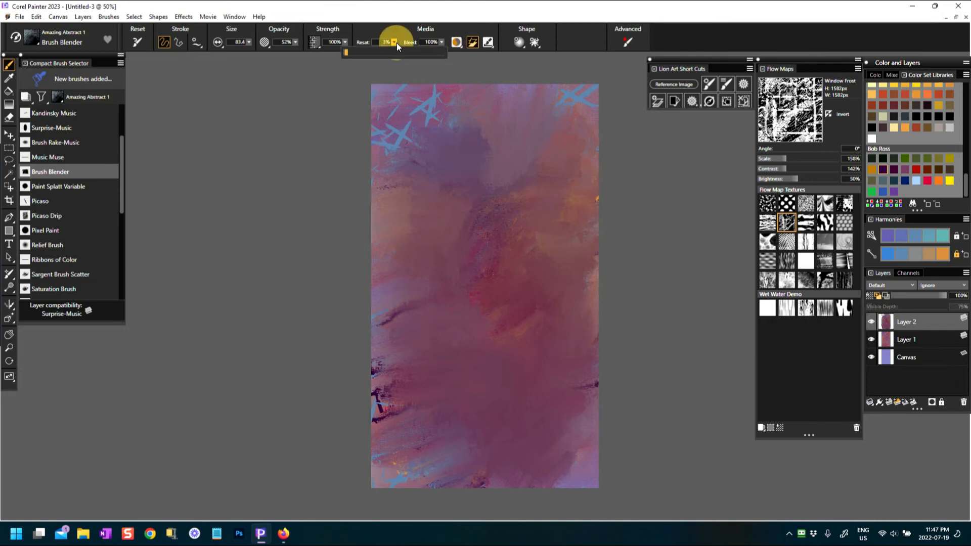
pyautogui.moveTo(397, 44); pyautogui.dragTo(468, 48)
pyautogui.moveTo(445, 230)
pyautogui.mouseDown()
pyautogui.moveTo(468, 245)
pyautogui.moveTo(481, 374)
pyautogui.mouseUp()
pyautogui.moveTo(416, 330)
pyautogui.mouseDown()
pyautogui.moveTo(396, 255)
pyautogui.moveTo(423, 340)
pyautogui.moveTo(404, 384)
pyautogui.moveTo(470, 404)
pyautogui.moveTo(529, 340)
pyautogui.moveTo(563, 229)
pyautogui.mouseUp()
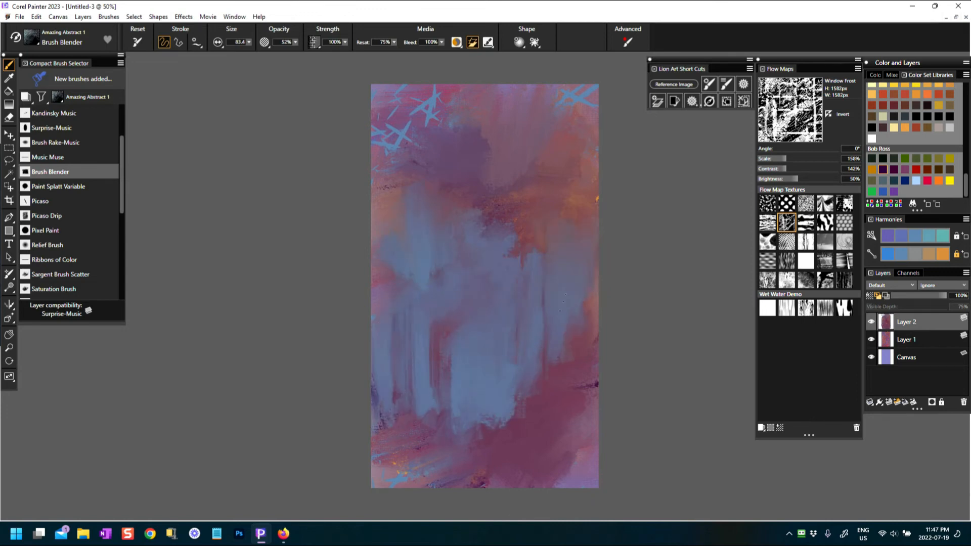
# Sweep orange and dark gold strokes through the middle and lower canvas
pyautogui.click(936, 261)
pyautogui.moveTo(430, 167)
pyautogui.mouseDown()
pyautogui.moveTo(440, 251)
pyautogui.moveTo(516, 310)
pyautogui.moveTo(374, 383)
pyautogui.moveTo(506, 446)
pyautogui.moveTo(577, 455)
pyautogui.moveTo(568, 217)
pyautogui.moveTo(533, 194)
pyautogui.mouseUp()
pyautogui.moveTo(537, 273)
pyautogui.mouseDown()
pyautogui.moveTo(564, 473)
pyautogui.moveTo(386, 460)
pyautogui.moveTo(438, 400)
pyautogui.mouseUp()
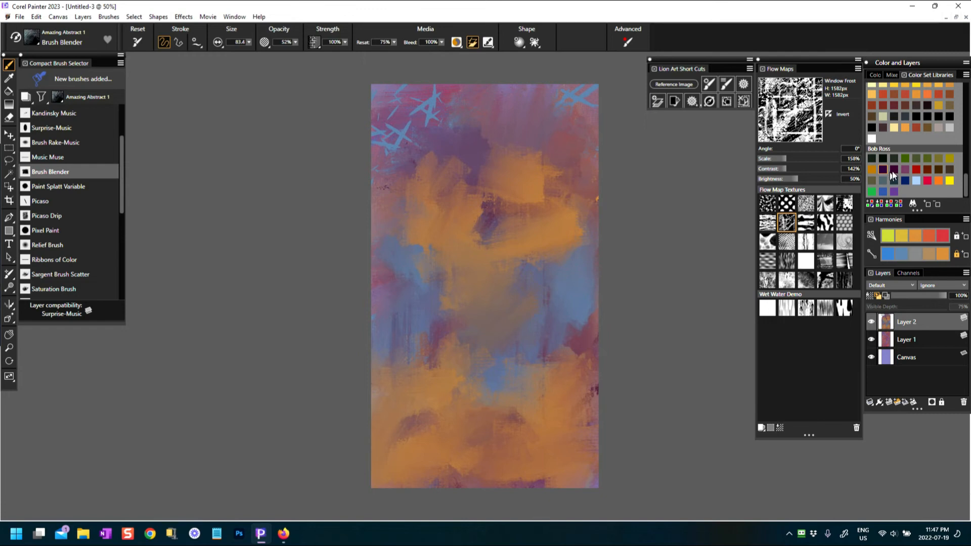
pyautogui.click(872, 169)
pyautogui.moveTo(419, 288)
pyautogui.mouseDown()
pyautogui.moveTo(396, 436)
pyautogui.moveTo(446, 461)
pyautogui.moveTo(567, 447)
pyautogui.mouseUp()
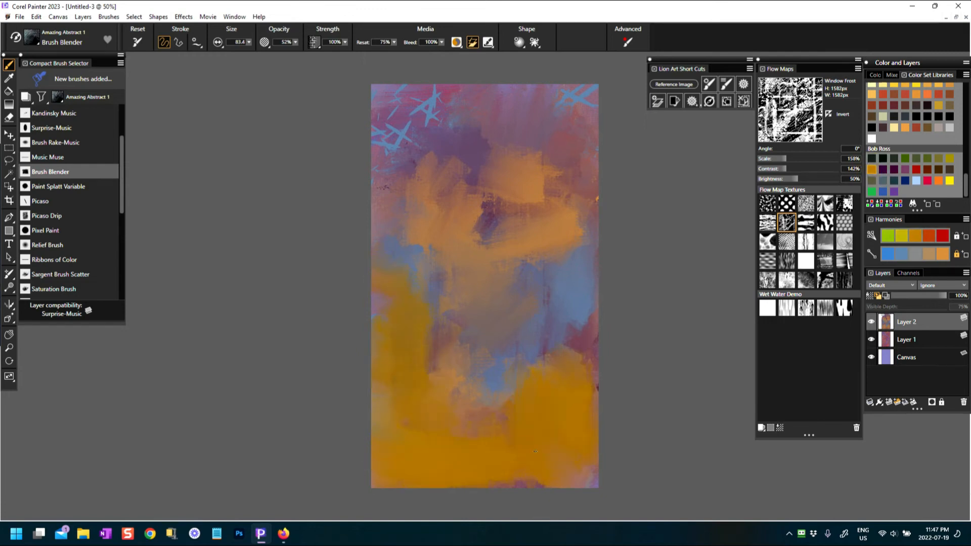
pyautogui.moveTo(558, 242); pyautogui.dragTo(563, 255)
pyautogui.moveTo(579, 338); pyautogui.dragTo(542, 363)
pyautogui.moveTo(411, 222); pyautogui.dragTo(408, 273)
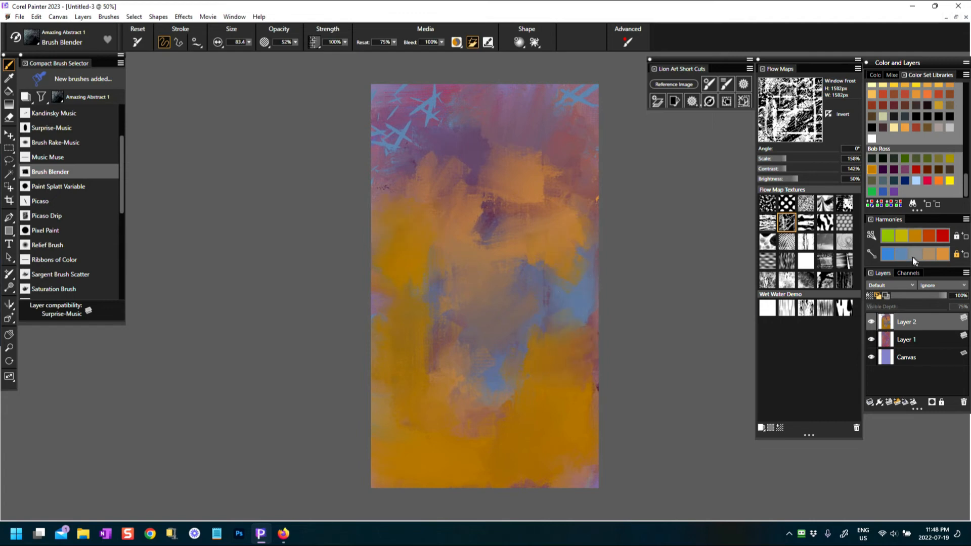
pyautogui.moveTo(456, 306)
pyautogui.mouseDown()
pyautogui.moveTo(411, 347)
pyautogui.moveTo(434, 393)
pyautogui.mouseUp()
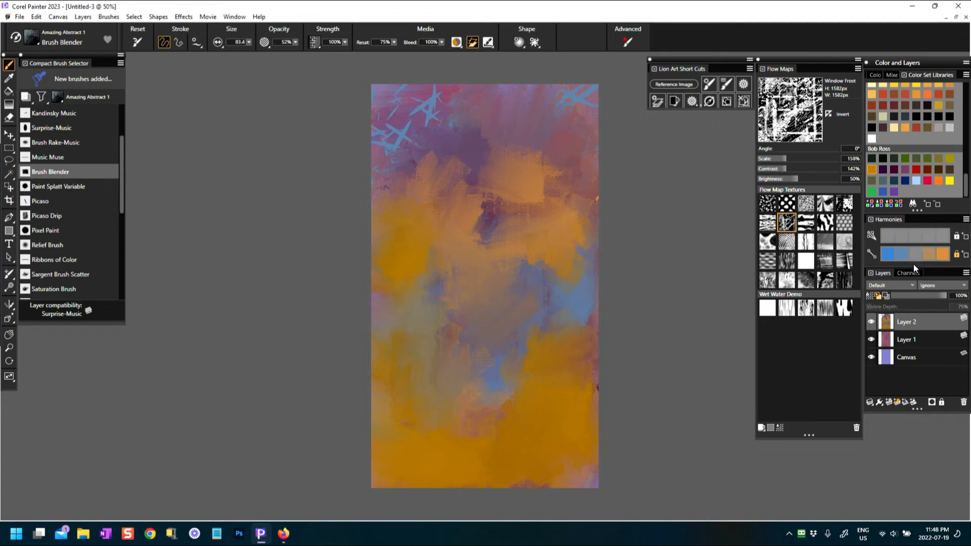
# Blend the lower canvas and right side into paler purple-gold tones
pyautogui.moveTo(392, 275)
pyautogui.mouseDown()
pyautogui.moveTo(438, 401)
pyautogui.moveTo(419, 458)
pyautogui.moveTo(508, 393)
pyautogui.moveTo(585, 412)
pyautogui.moveTo(531, 486)
pyautogui.moveTo(486, 470)
pyautogui.mouseUp()
pyautogui.moveTo(463, 125)
pyautogui.mouseDown()
pyautogui.moveTo(561, 124)
pyautogui.moveTo(563, 357)
pyautogui.mouseUp()
pyautogui.moveTo(454, 397)
pyautogui.mouseDown()
pyautogui.moveTo(440, 468)
pyautogui.moveTo(541, 460)
pyautogui.moveTo(559, 349)
pyautogui.mouseUp()
pyautogui.moveTo(393, 448); pyautogui.dragTo(455, 390)
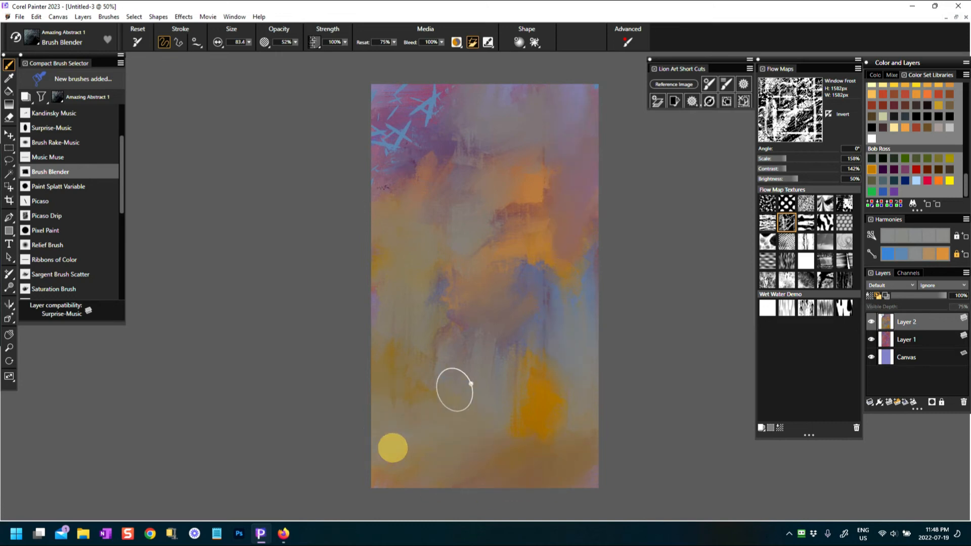
# Scrub a bright yellow band across the middle and red-orange over the upper right
pyautogui.click(936, 252)
pyautogui.click(949, 180)
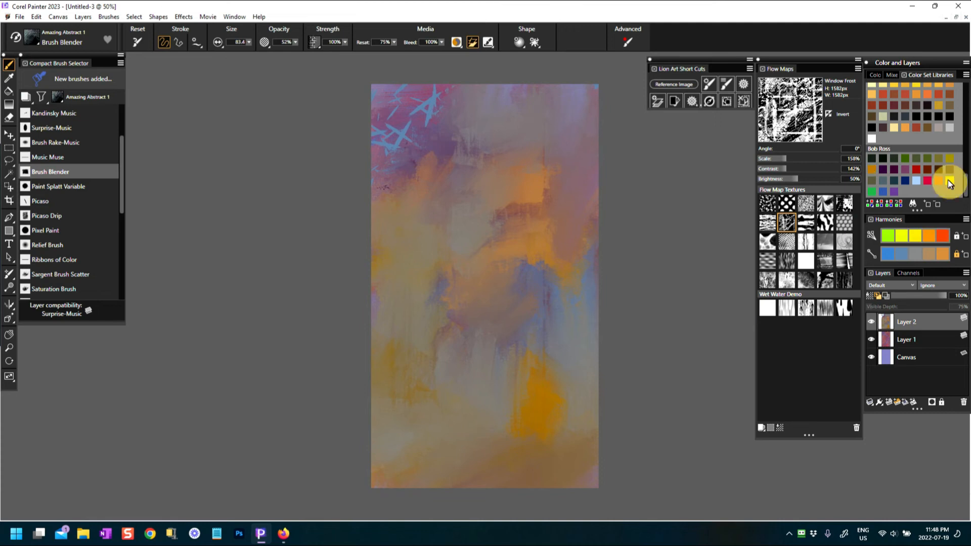
pyautogui.moveTo(425, 239)
pyautogui.mouseDown()
pyautogui.moveTo(401, 275)
pyautogui.moveTo(575, 275)
pyautogui.moveTo(399, 253)
pyautogui.moveTo(582, 284)
pyautogui.mouseUp()
pyautogui.moveTo(555, 329)
pyautogui.mouseDown()
pyautogui.moveTo(583, 333)
pyautogui.moveTo(587, 298)
pyautogui.moveTo(548, 225)
pyautogui.moveTo(566, 170)
pyautogui.moveTo(592, 238)
pyautogui.mouseUp()
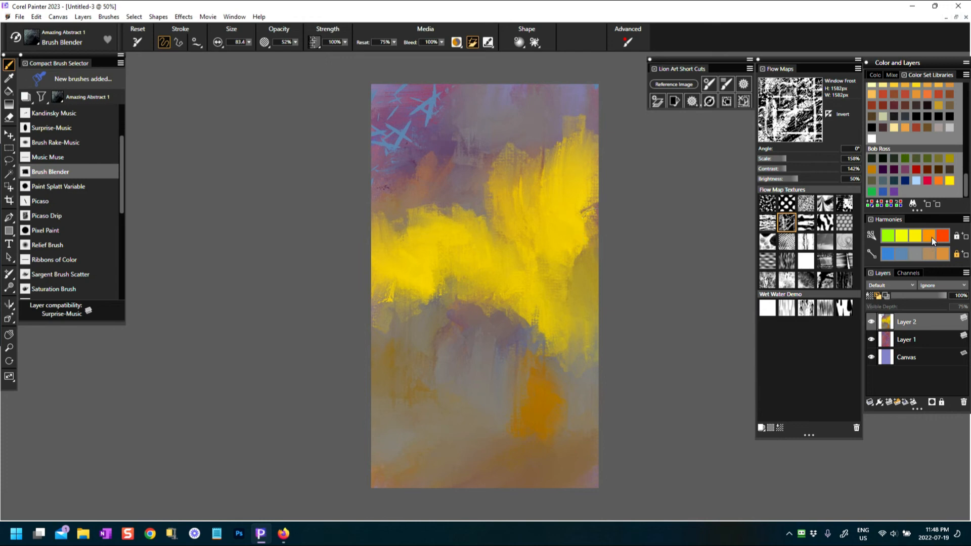
pyautogui.moveTo(523, 184)
pyautogui.mouseDown()
pyautogui.moveTo(518, 157)
pyautogui.moveTo(577, 178)
pyautogui.moveTo(574, 238)
pyautogui.moveTo(600, 338)
pyautogui.mouseUp()
pyautogui.moveTo(495, 293)
pyautogui.mouseDown()
pyautogui.moveTo(473, 351)
pyautogui.moveTo(412, 353)
pyautogui.moveTo(416, 364)
pyautogui.mouseUp()
# Add blue over the lower-middle red patch and white over the left-middle
pyautogui.click(891, 258)
pyautogui.moveTo(506, 323)
pyautogui.mouseDown()
pyautogui.moveTo(424, 278)
pyautogui.moveTo(421, 338)
pyautogui.moveTo(421, 317)
pyautogui.moveTo(527, 328)
pyautogui.moveTo(549, 377)
pyautogui.moveTo(421, 380)
pyautogui.moveTo(372, 353)
pyautogui.moveTo(497, 358)
pyautogui.mouseUp()
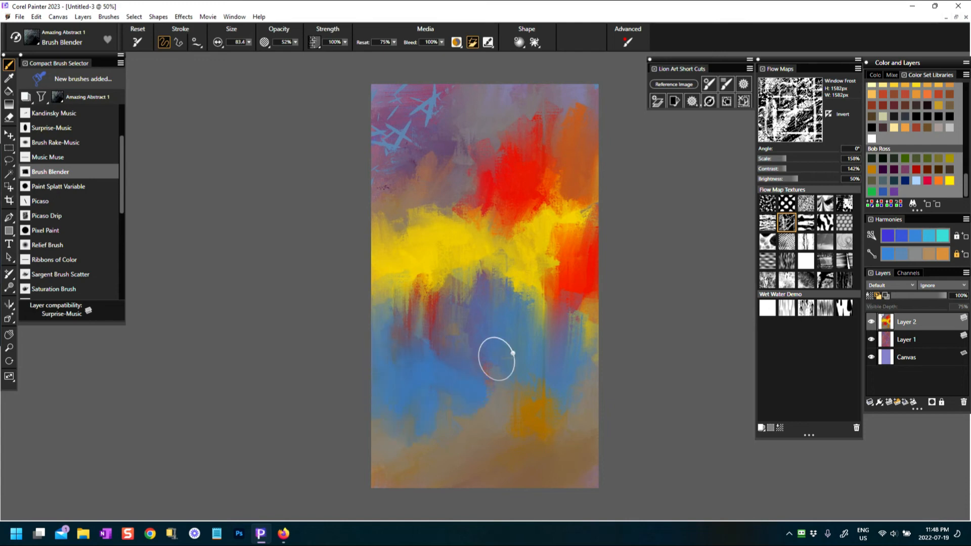
pyautogui.click(872, 139)
pyautogui.moveTo(410, 354)
pyautogui.mouseDown()
pyautogui.moveTo(379, 319)
pyautogui.moveTo(462, 369)
pyautogui.moveTo(464, 289)
pyautogui.moveTo(412, 430)
pyautogui.moveTo(399, 384)
pyautogui.moveTo(455, 365)
pyautogui.moveTo(412, 400)
pyautogui.moveTo(400, 435)
pyautogui.moveTo(435, 303)
pyautogui.moveTo(372, 423)
pyautogui.moveTo(503, 433)
pyautogui.moveTo(418, 442)
pyautogui.mouseUp()
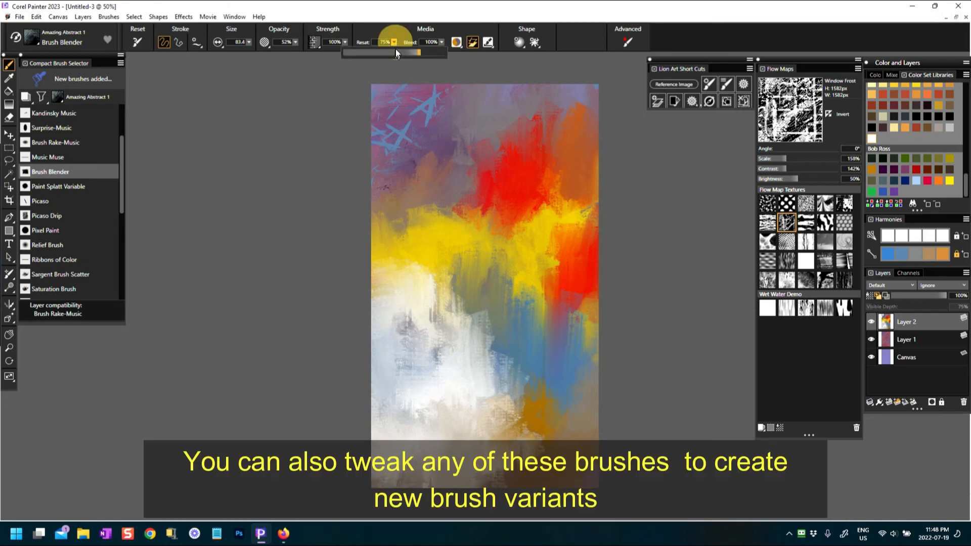
# Set Resat to 0% and blend the white left-middle and right-side reds into haze
pyautogui.click(230, 124)
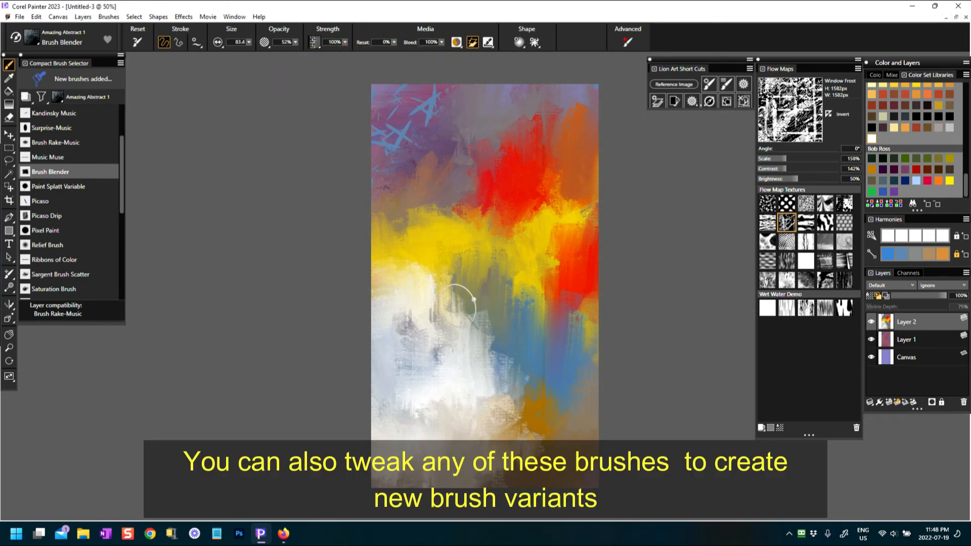
pyautogui.moveTo(459, 330)
pyautogui.mouseDown()
pyautogui.moveTo(482, 298)
pyautogui.moveTo(438, 345)
pyautogui.moveTo(437, 293)
pyautogui.moveTo(450, 269)
pyautogui.moveTo(466, 272)
pyautogui.moveTo(474, 332)
pyautogui.moveTo(498, 354)
pyautogui.moveTo(451, 393)
pyautogui.moveTo(497, 408)
pyautogui.moveTo(517, 430)
pyautogui.moveTo(515, 469)
pyautogui.moveTo(459, 467)
pyautogui.moveTo(485, 479)
pyautogui.moveTo(374, 433)
pyautogui.moveTo(467, 451)
pyautogui.moveTo(408, 496)
pyautogui.moveTo(412, 383)
pyautogui.moveTo(392, 264)
pyautogui.moveTo(409, 204)
pyautogui.moveTo(387, 179)
pyautogui.moveTo(437, 158)
pyautogui.moveTo(477, 198)
pyautogui.moveTo(505, 199)
pyautogui.moveTo(546, 98)
pyautogui.moveTo(583, 94)
pyautogui.mouseUp()
pyautogui.moveTo(571, 242)
pyautogui.mouseDown()
pyautogui.moveTo(568, 314)
pyautogui.moveTo(581, 346)
pyautogui.moveTo(566, 401)
pyautogui.moveTo(514, 445)
pyautogui.mouseUp()
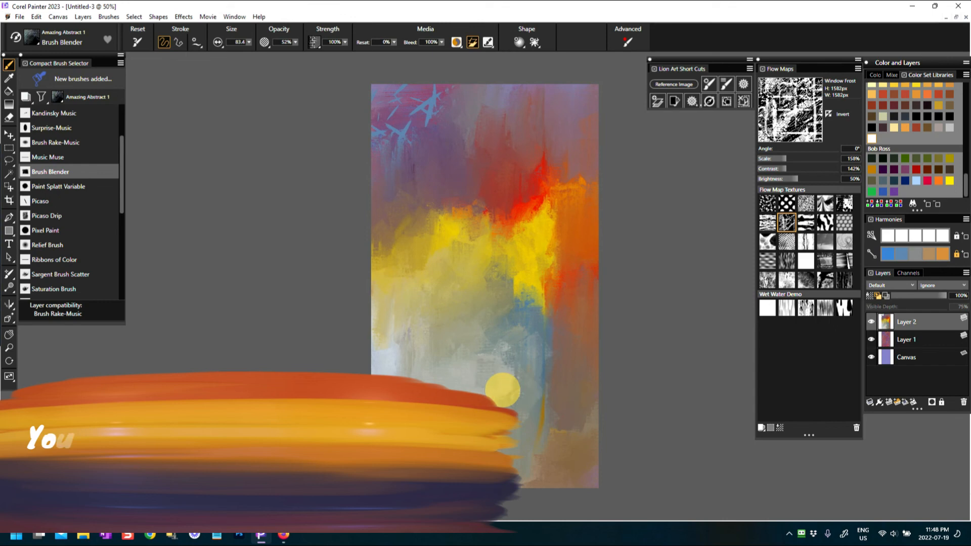
# Use the Gravel flow map at 325% contrast and blend the centre and lower right
pyautogui.click(807, 204)
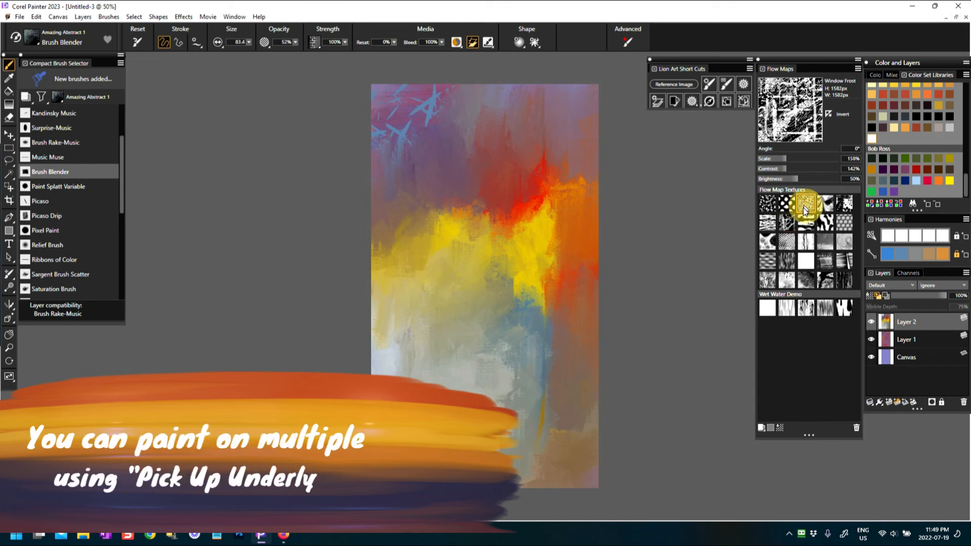
pyautogui.moveTo(506, 345); pyautogui.dragTo(515, 422)
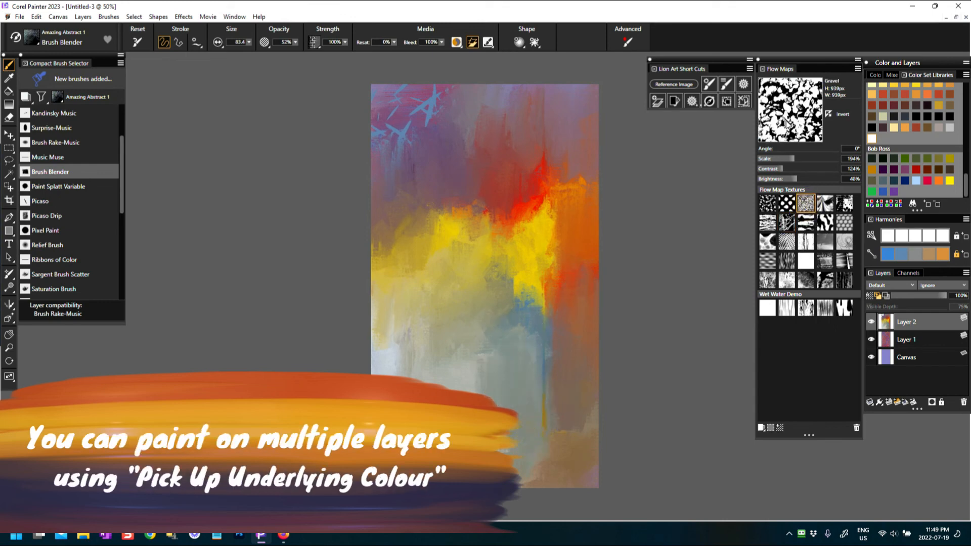
pyautogui.moveTo(829, 171); pyautogui.dragTo(823, 169)
pyautogui.moveTo(520, 277); pyautogui.dragTo(554, 329)
pyautogui.moveTo(524, 434)
pyautogui.mouseDown()
pyautogui.moveTo(549, 360)
pyautogui.moveTo(584, 419)
pyautogui.mouseUp()
pyautogui.moveTo(496, 294); pyautogui.dragTo(502, 306)
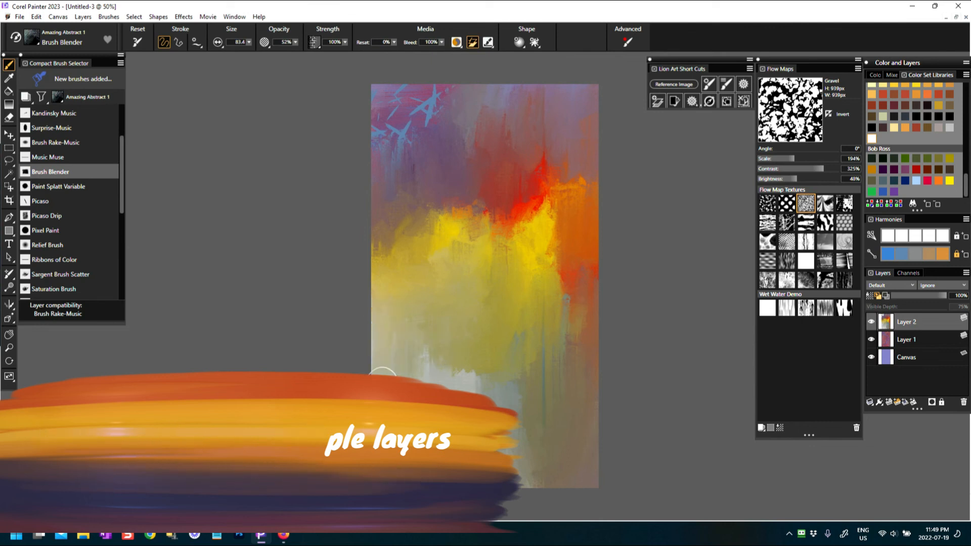
pyautogui.moveTo(404, 278); pyautogui.dragTo(399, 209)
pyautogui.moveTo(524, 255); pyautogui.dragTo(505, 349)
# Pull the upper purple, red, orange and yellow paint down into vertical streaks
pyautogui.moveTo(429, 120); pyautogui.dragTo(433, 179)
pyautogui.moveTo(443, 86); pyautogui.dragTo(458, 163)
pyautogui.moveTo(391, 216); pyautogui.dragTo(387, 196)
pyautogui.moveTo(457, 99); pyautogui.dragTo(454, 184)
pyautogui.moveTo(531, 86)
pyautogui.mouseDown()
pyautogui.moveTo(527, 174)
pyautogui.moveTo(579, 202)
pyautogui.moveTo(561, 248)
pyautogui.mouseUp()
pyautogui.moveTo(521, 203)
pyautogui.mouseDown()
pyautogui.moveTo(525, 273)
pyautogui.moveTo(535, 279)
pyautogui.mouseUp()
pyautogui.moveTo(562, 220); pyautogui.dragTo(544, 275)
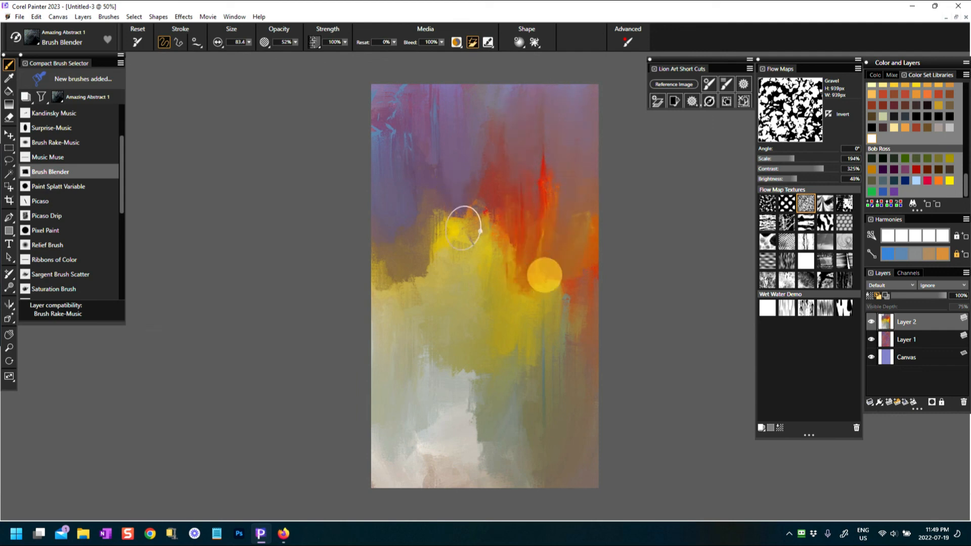
pyautogui.moveTo(465, 225); pyautogui.dragTo(452, 291)
pyautogui.moveTo(425, 240); pyautogui.dragTo(438, 308)
pyautogui.moveTo(396, 258); pyautogui.dragTo(407, 332)
pyautogui.moveTo(377, 294); pyautogui.dragTo(386, 341)
# Blend the bottom into grey-pink streaks and pull yellow-brown down the right side
pyautogui.moveTo(473, 441); pyautogui.dragTo(466, 493)
pyautogui.moveTo(401, 464); pyautogui.dragTo(395, 491)
pyautogui.moveTo(574, 298); pyautogui.dragTo(559, 451)
pyautogui.moveTo(471, 420); pyautogui.dragTo(467, 482)
pyautogui.moveTo(411, 435); pyautogui.dragTo(406, 479)
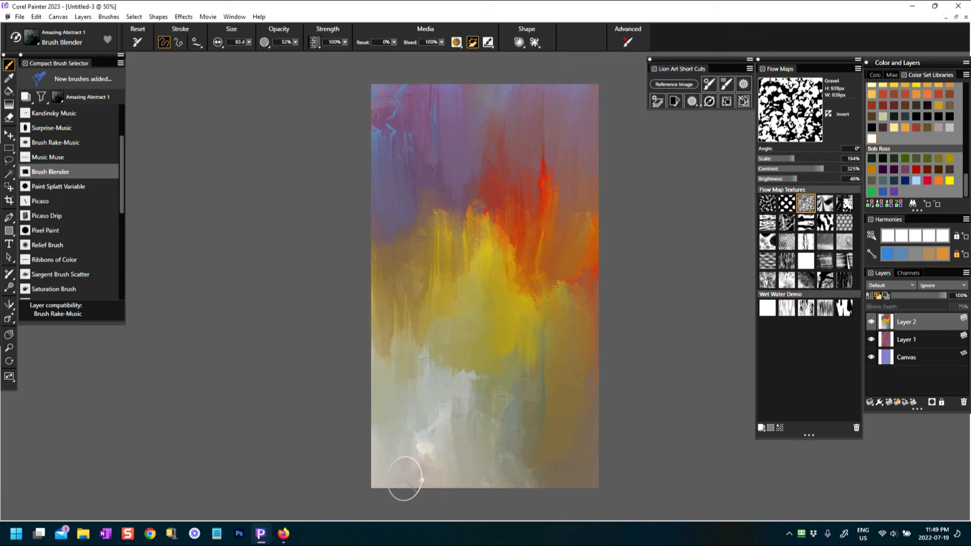
pyautogui.moveTo(370, 290); pyautogui.dragTo(370, 307)
# Soften the upper-right red streaks into orange merging with the yellow band
pyautogui.moveTo(572, 219); pyautogui.dragTo(563, 137)
pyautogui.moveTo(577, 99)
pyautogui.mouseDown()
pyautogui.moveTo(577, 169)
pyautogui.moveTo(535, 135)
pyautogui.moveTo(545, 125)
pyautogui.mouseUp()
pyautogui.moveTo(534, 223); pyautogui.dragTo(543, 156)
pyautogui.moveTo(477, 193); pyautogui.dragTo(483, 233)
pyautogui.moveTo(520, 316); pyautogui.dragTo(521, 316)
pyautogui.moveTo(492, 247); pyautogui.dragTo(470, 234)
pyautogui.moveTo(454, 307)
pyautogui.mouseDown()
pyautogui.moveTo(449, 288)
pyautogui.moveTo(385, 277)
pyautogui.mouseUp()
pyautogui.moveTo(574, 283)
pyautogui.mouseDown()
pyautogui.moveTo(500, 410)
pyautogui.moveTo(409, 390)
pyautogui.mouseUp()
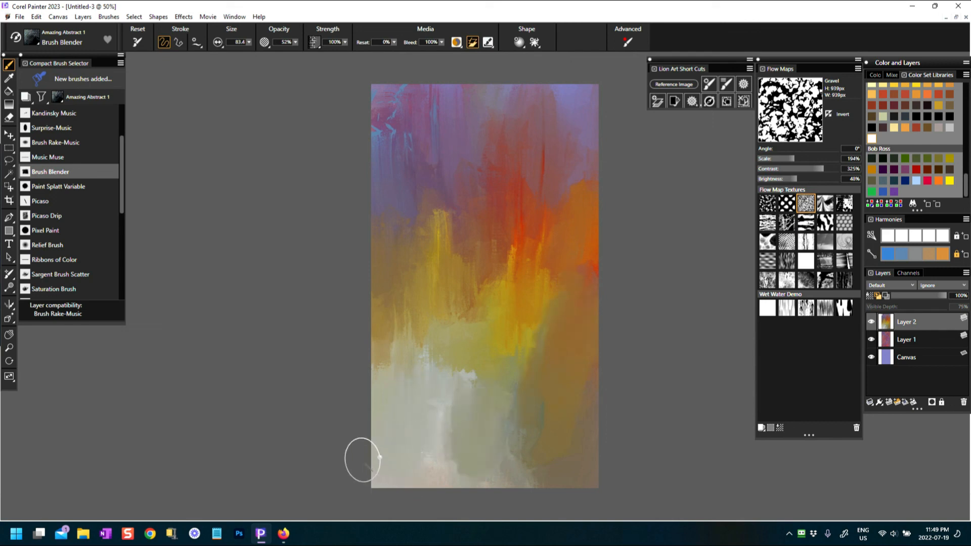